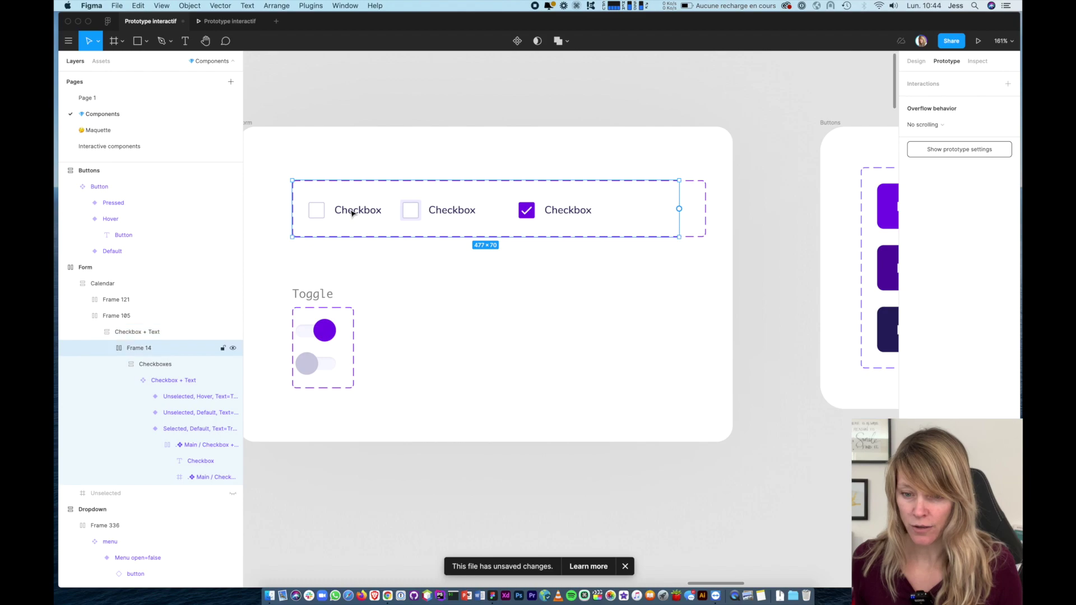
Connect the default unselected checkbox to its hover variant with a While hovering trigger and the Change to action
double_click(352, 213)
double_click(352, 213)
double_click(352, 213)
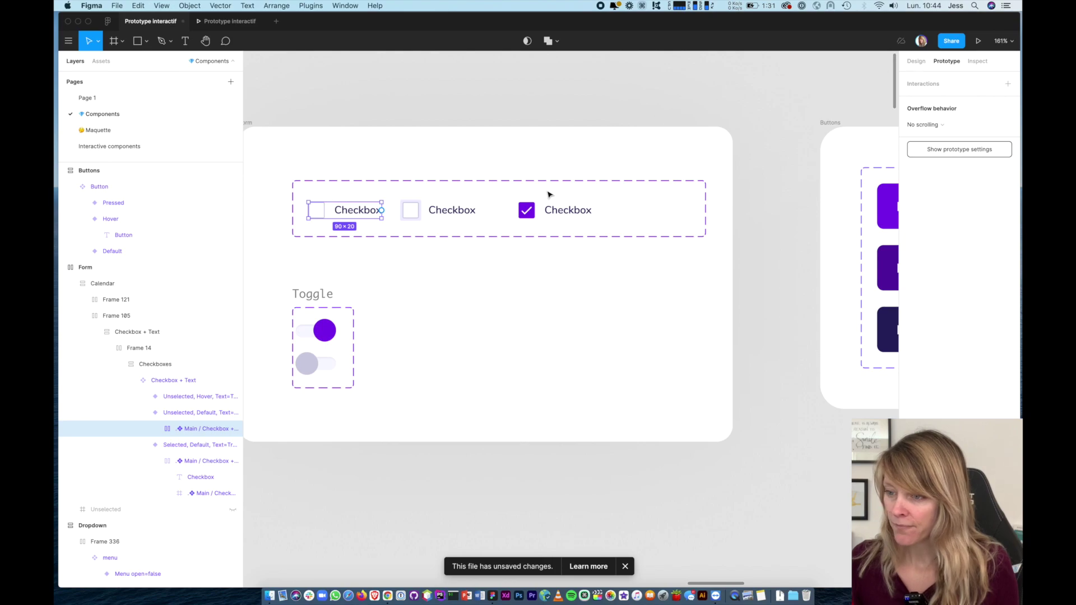
drag(381, 210, 448, 212)
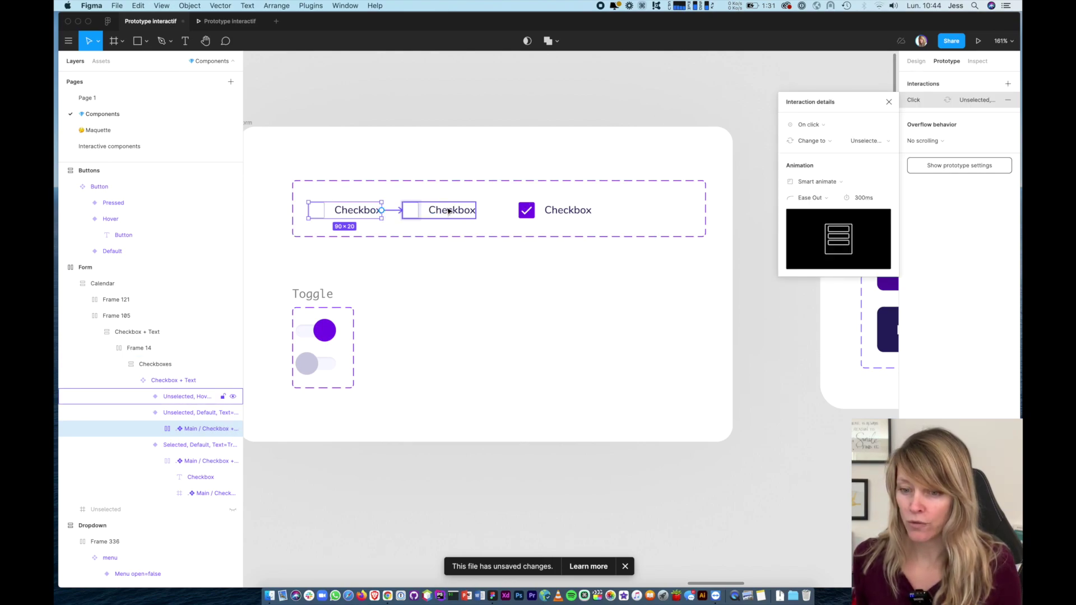
click(832, 126)
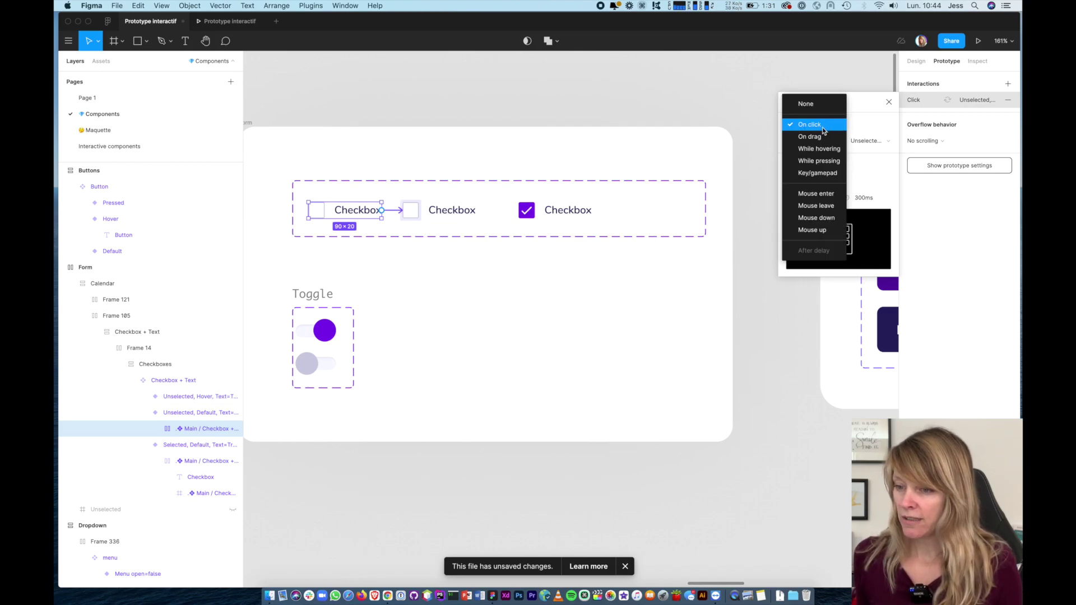
click(831, 149)
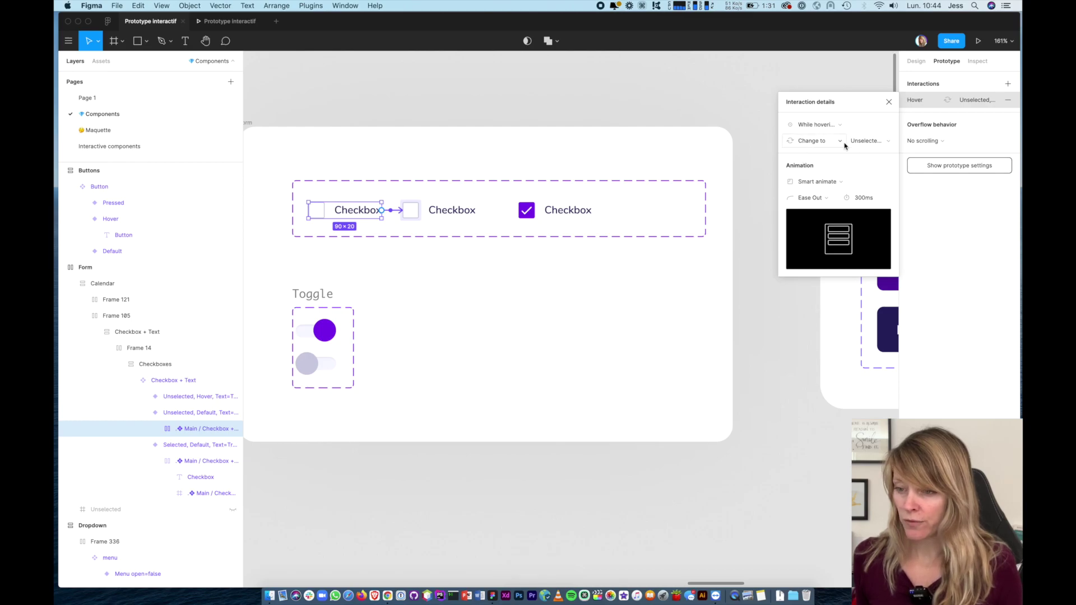
click(840, 144)
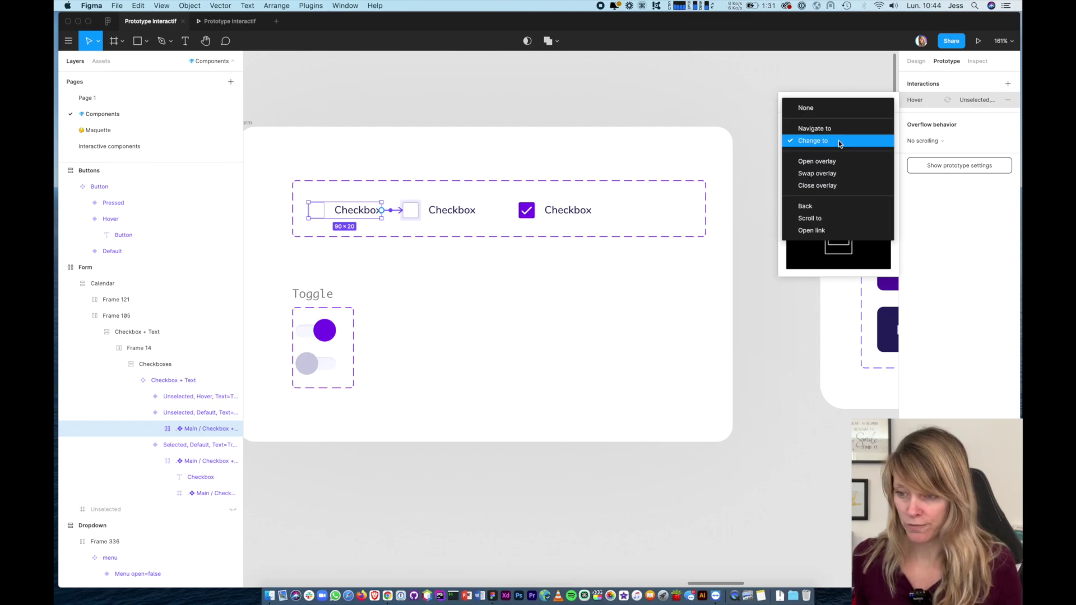
click(839, 141)
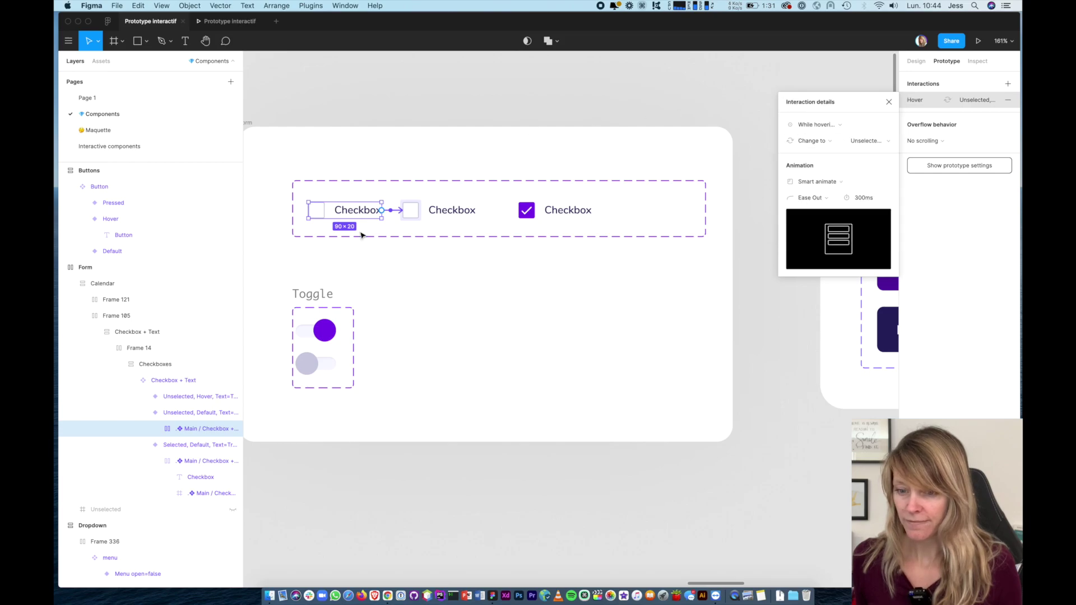
Connect the hover checkbox to the selected variant, and the selected variant back to the default unselected one, both with On click and Change to
click(438, 215)
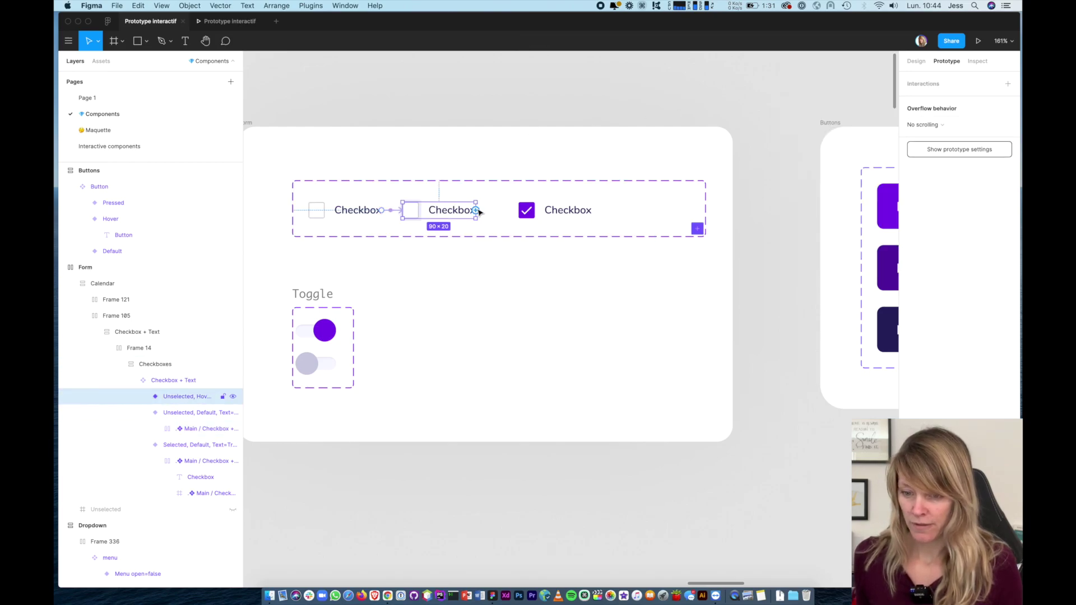
drag(477, 213, 557, 214)
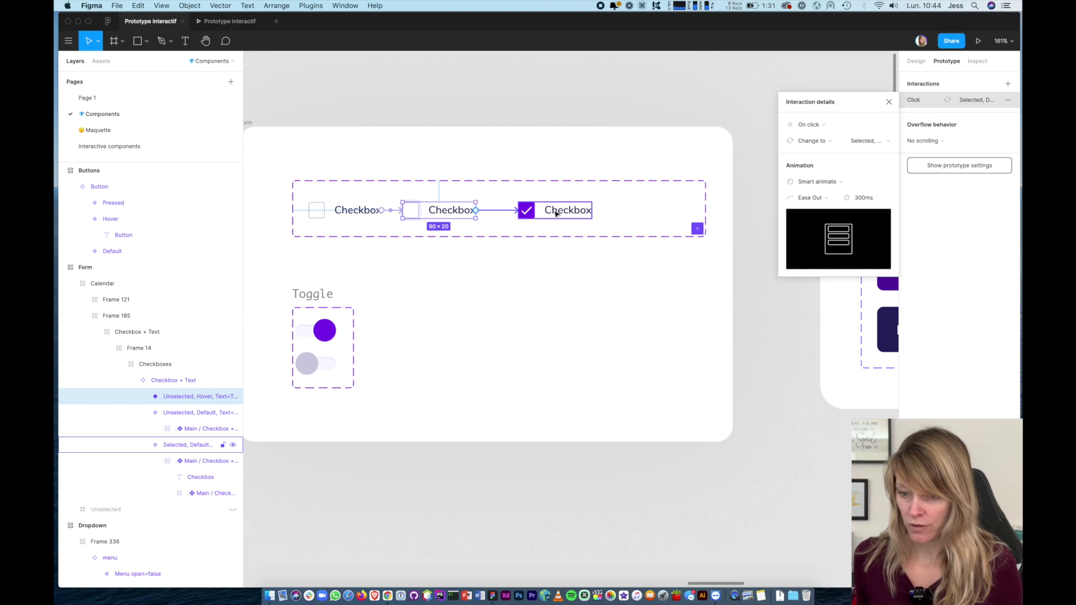
click(830, 124)
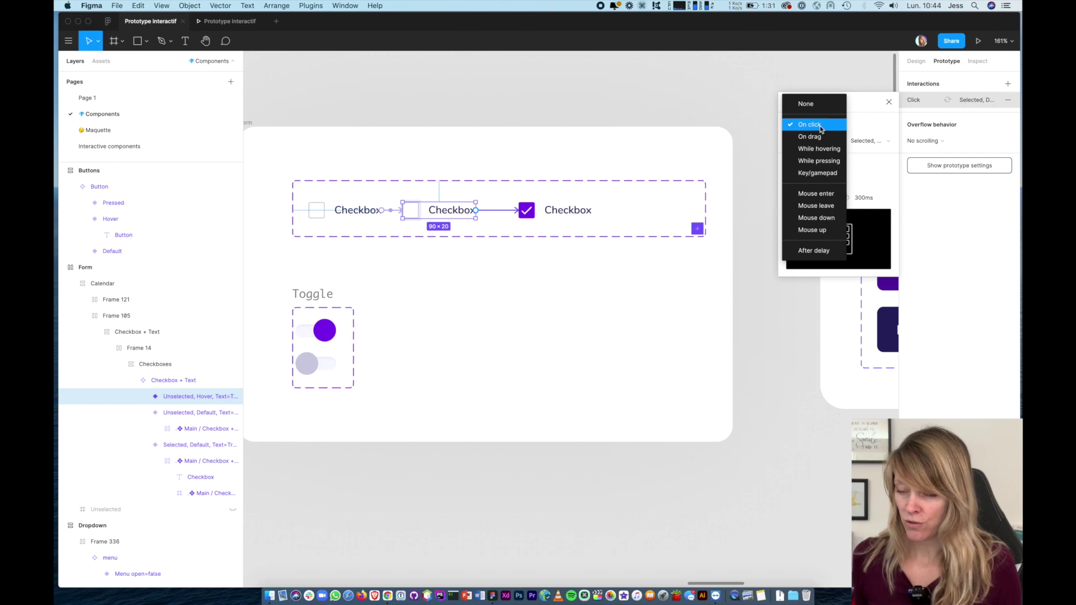
click(822, 129)
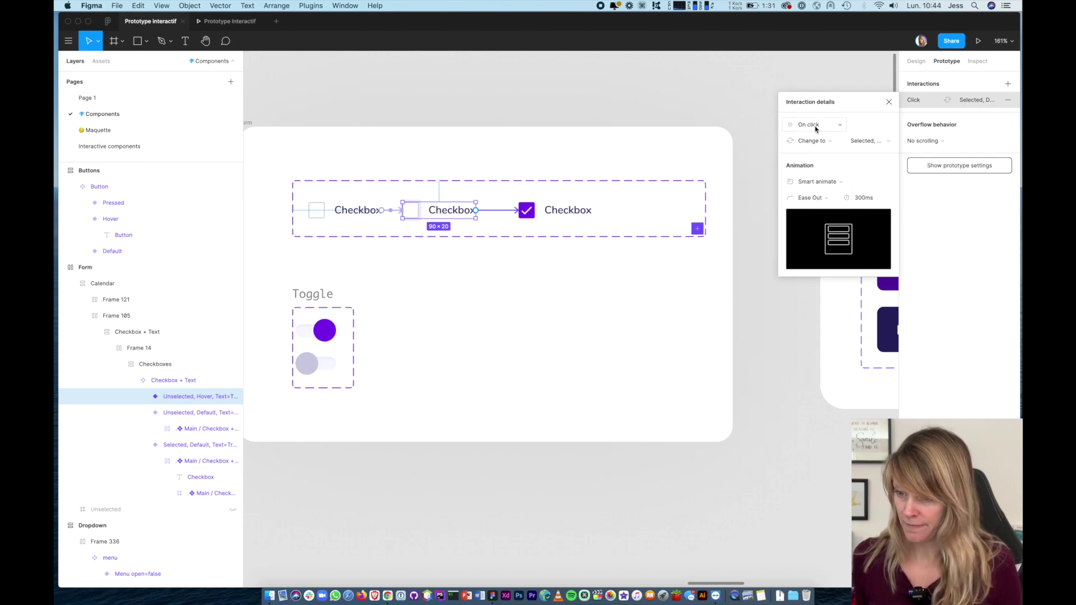
click(840, 144)
click(840, 144)
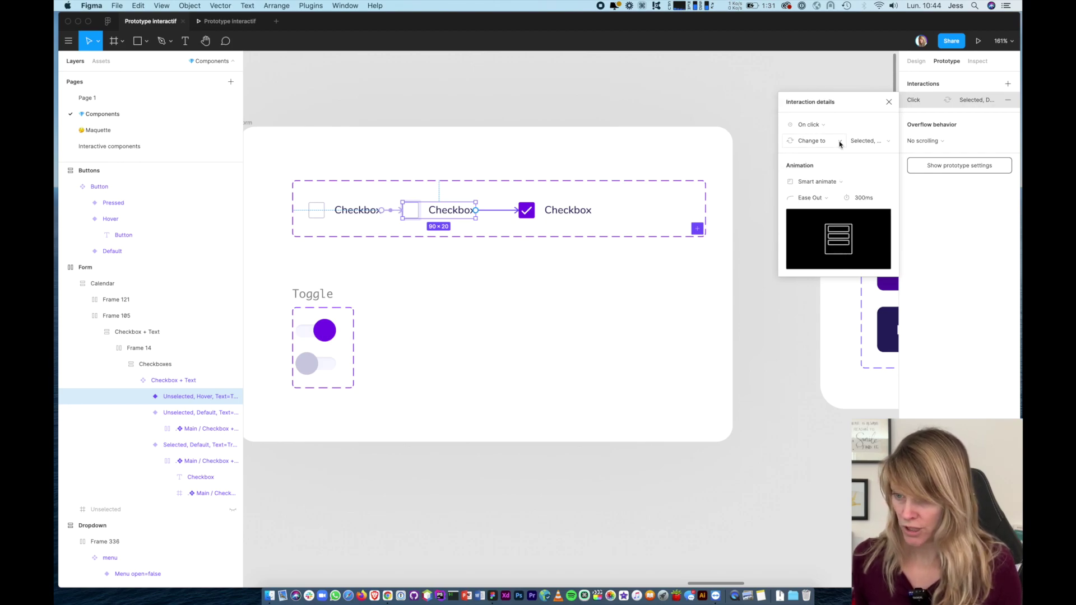
click(561, 212)
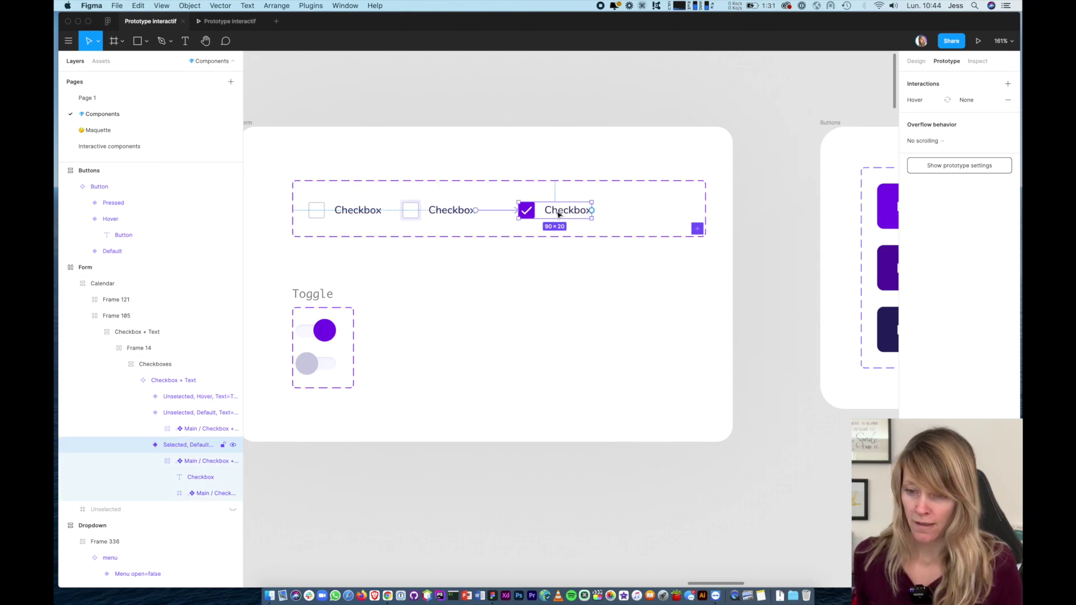
drag(592, 211, 333, 216)
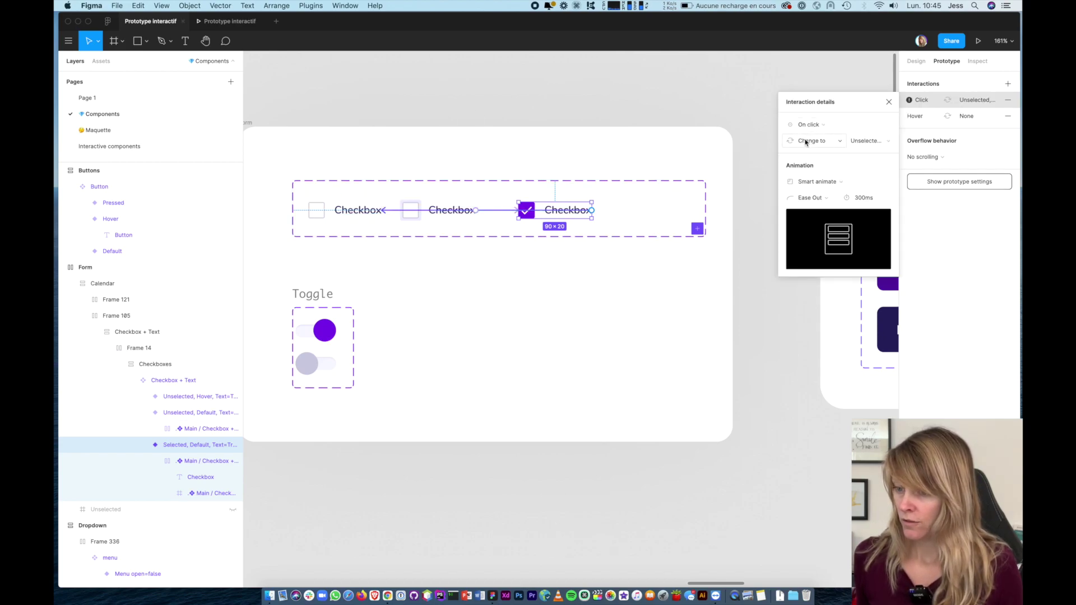
Connect the grey off toggle variant to the purple on variant with an On click, Change to interaction
click(316, 344)
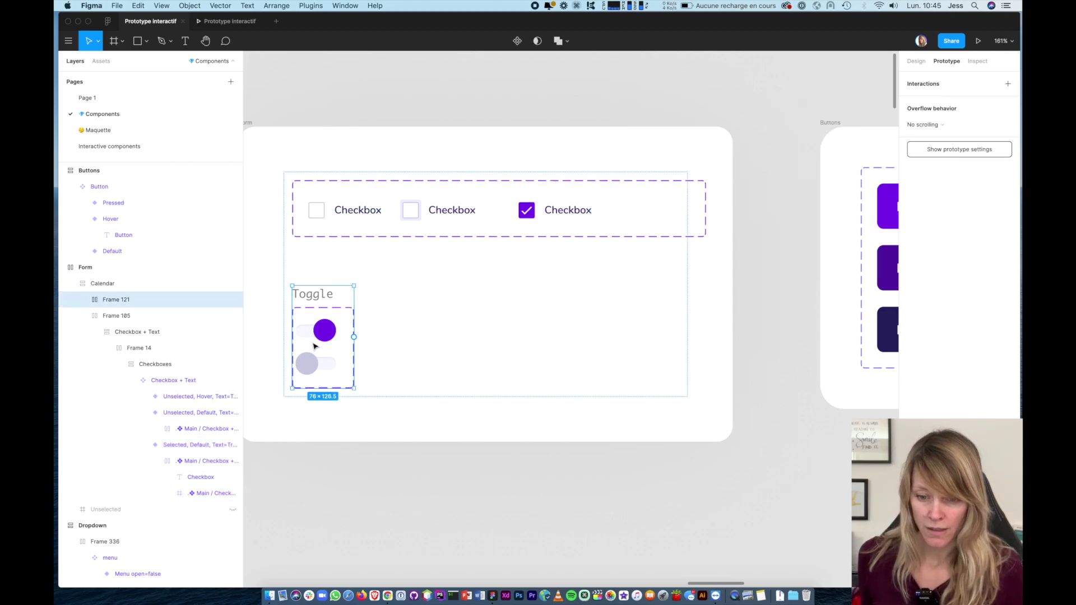
click(332, 337)
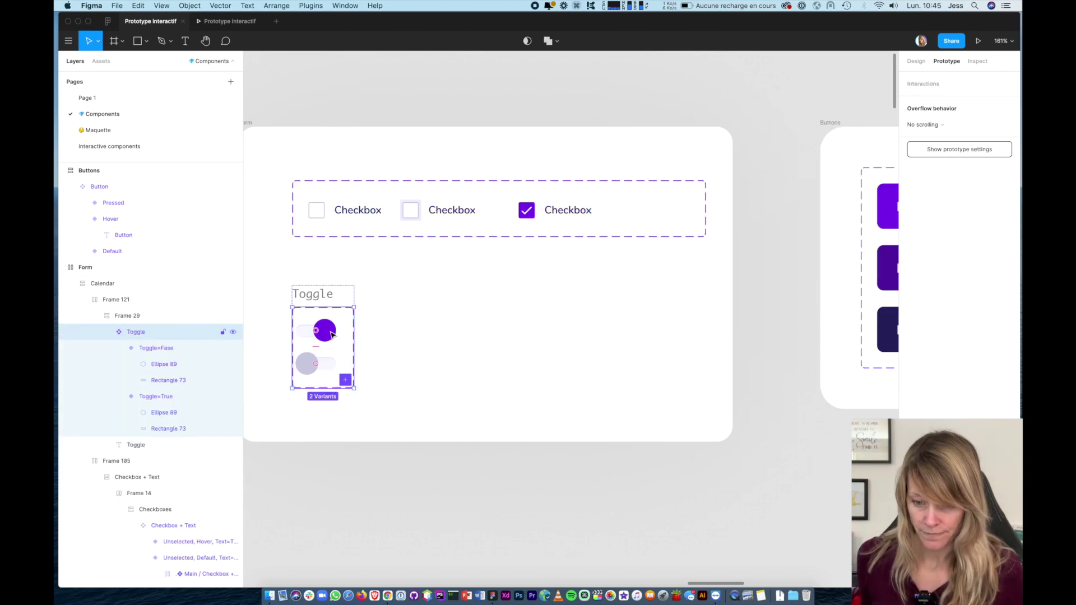
click(311, 369)
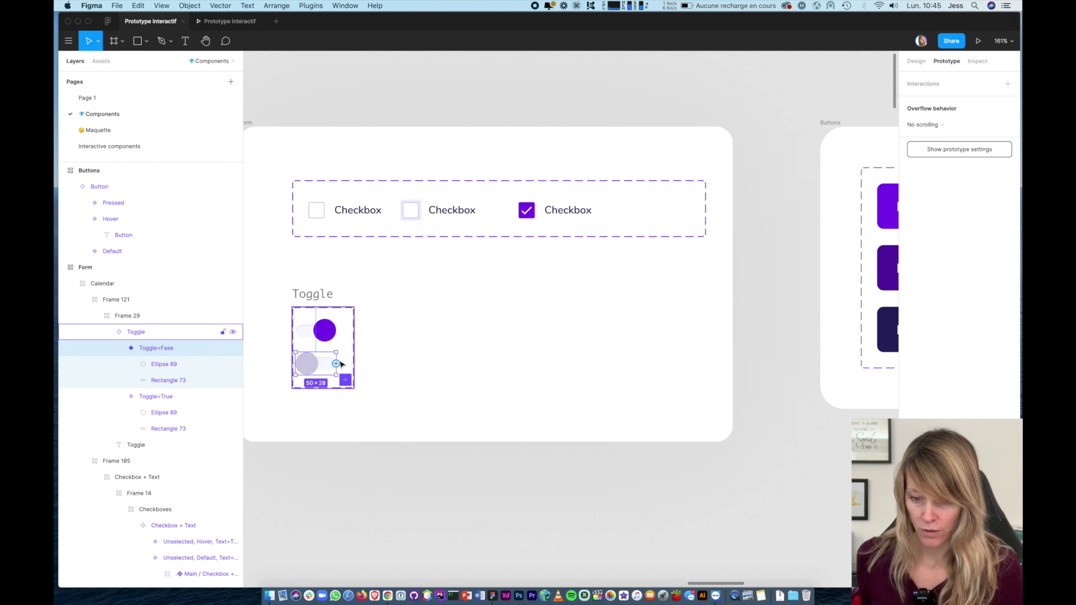
drag(336, 364, 325, 336)
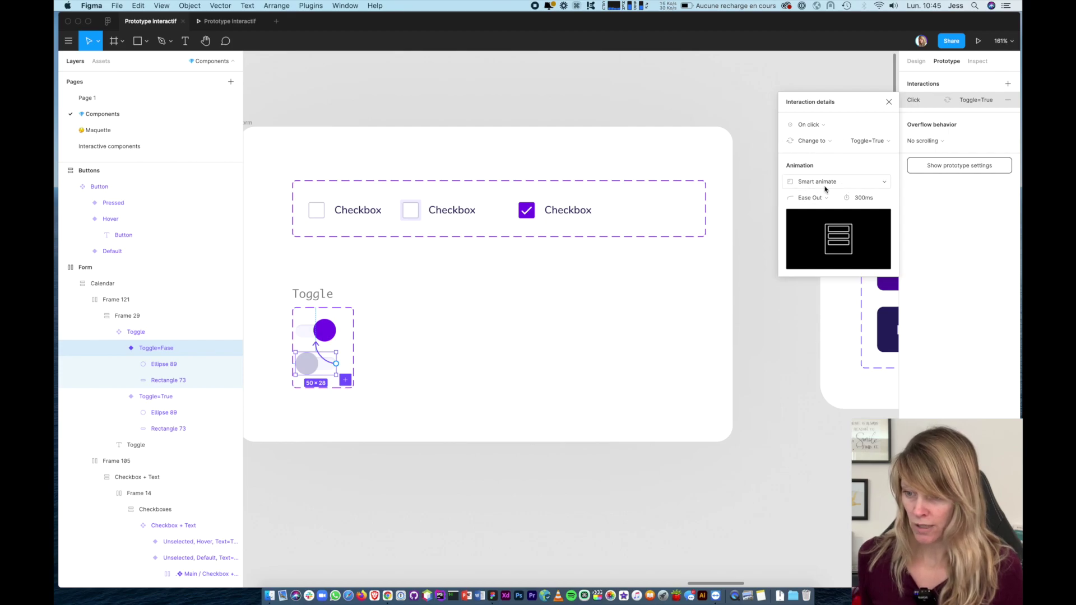
Set the animation of the selected checkbox's click interaction back to the unselected variant to Instant
click(446, 212)
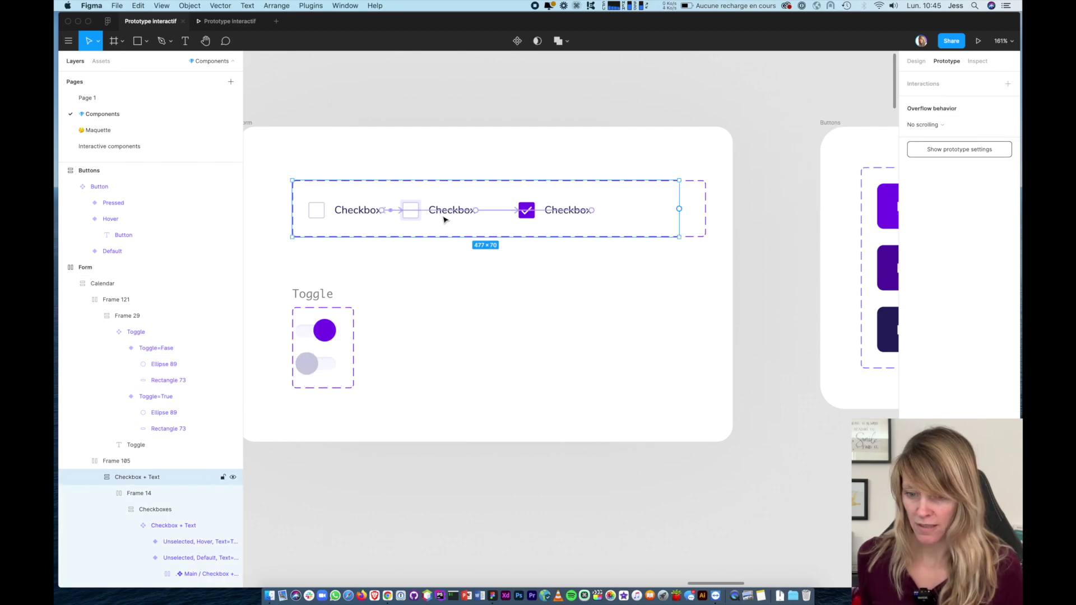
click(446, 211)
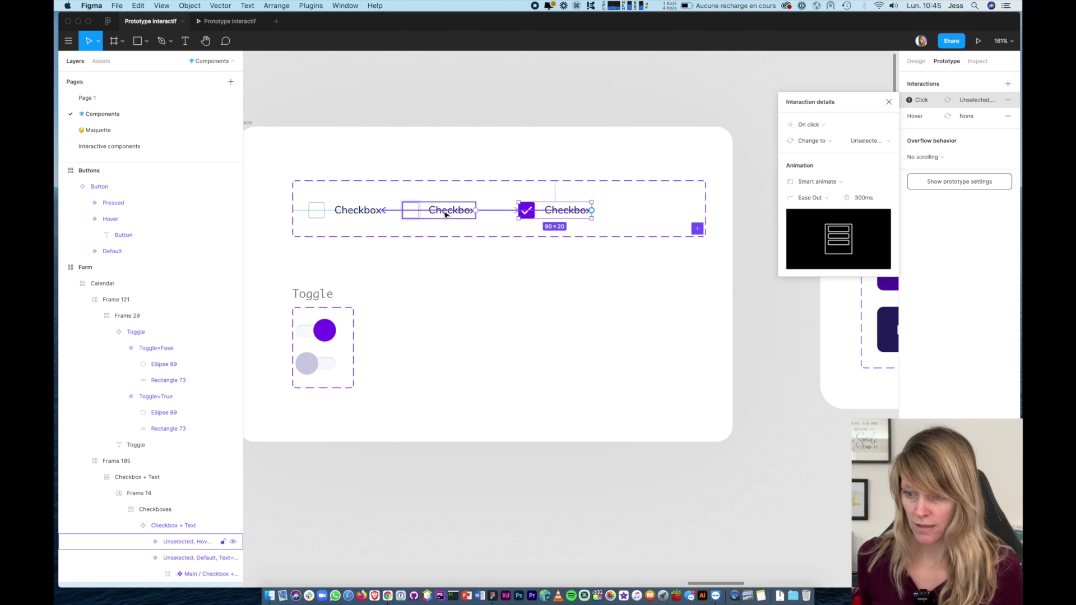
click(821, 184)
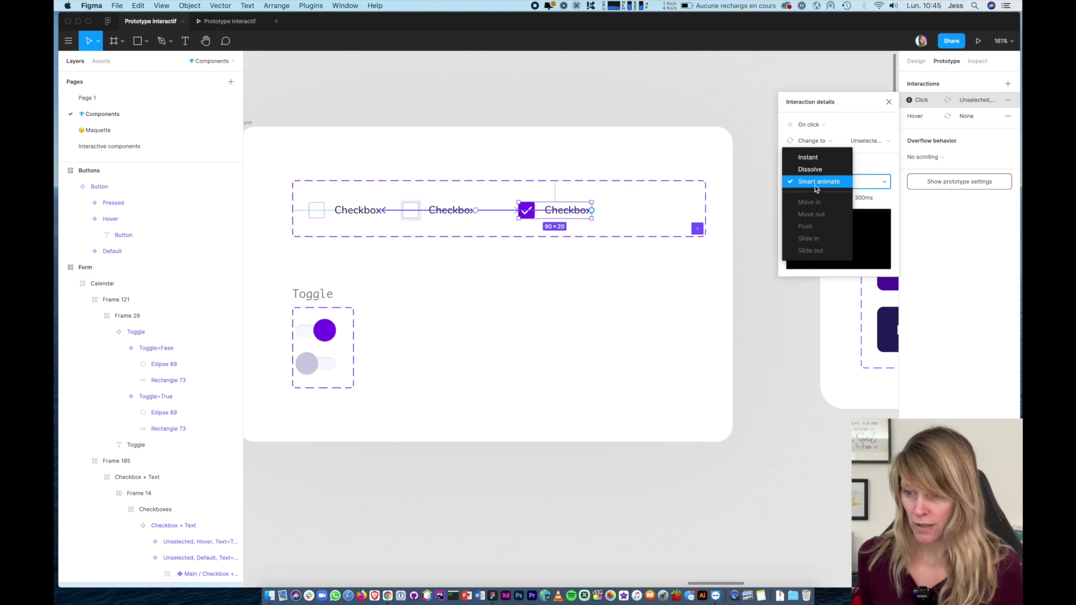
click(811, 156)
Set the animation of the default checkbox's hover interaction to Instant
click(338, 222)
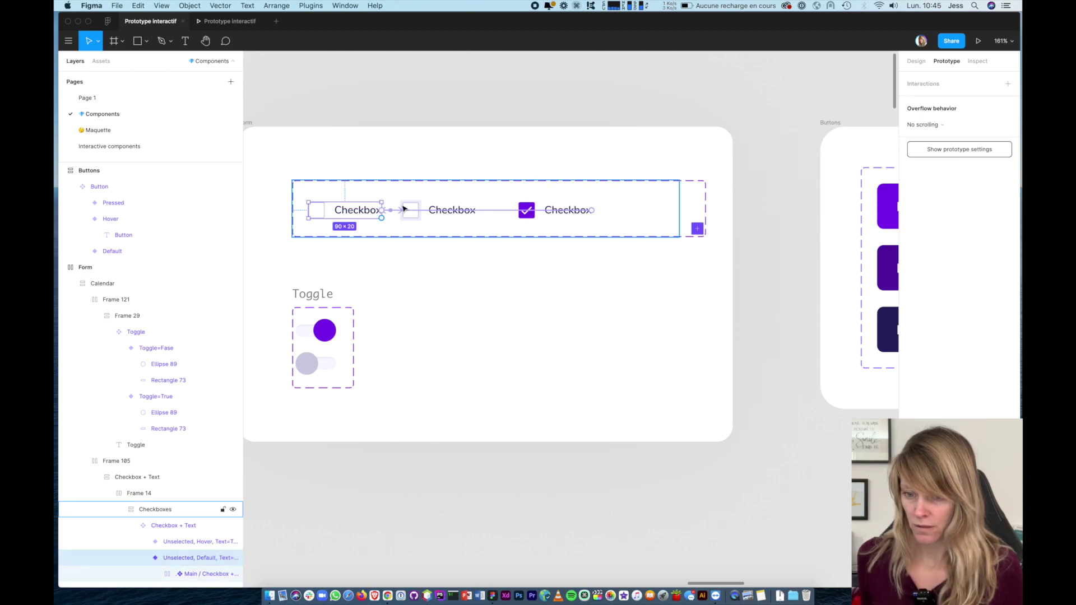
click(396, 211)
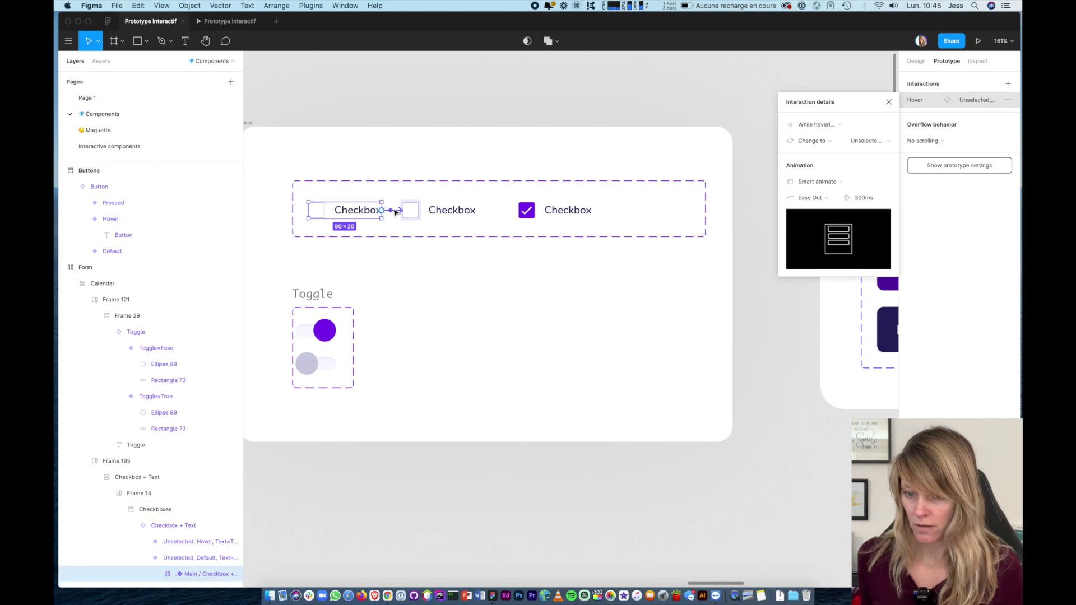
click(833, 184)
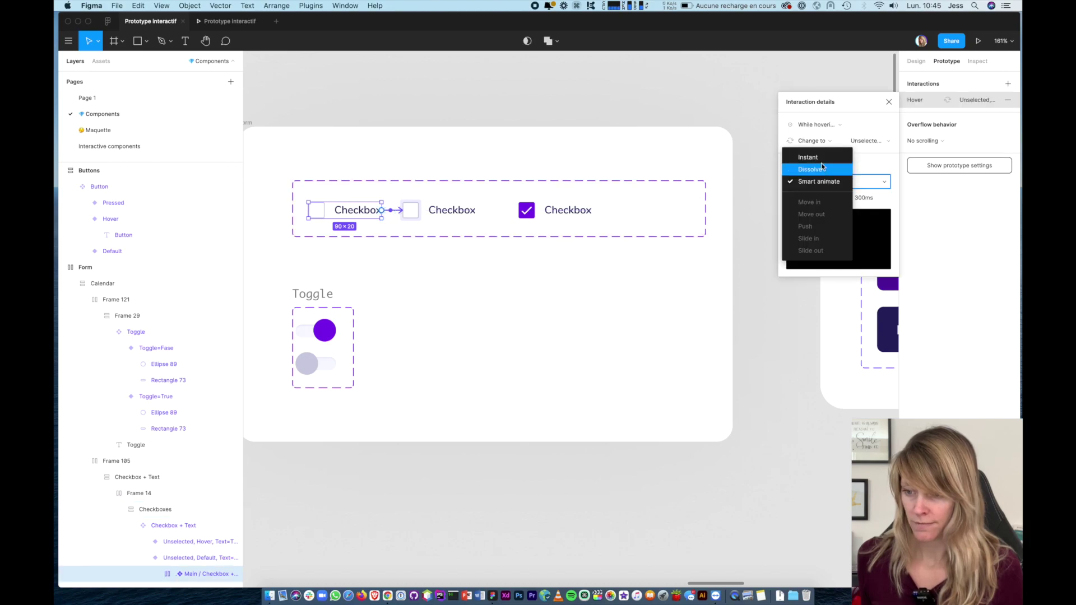
click(809, 158)
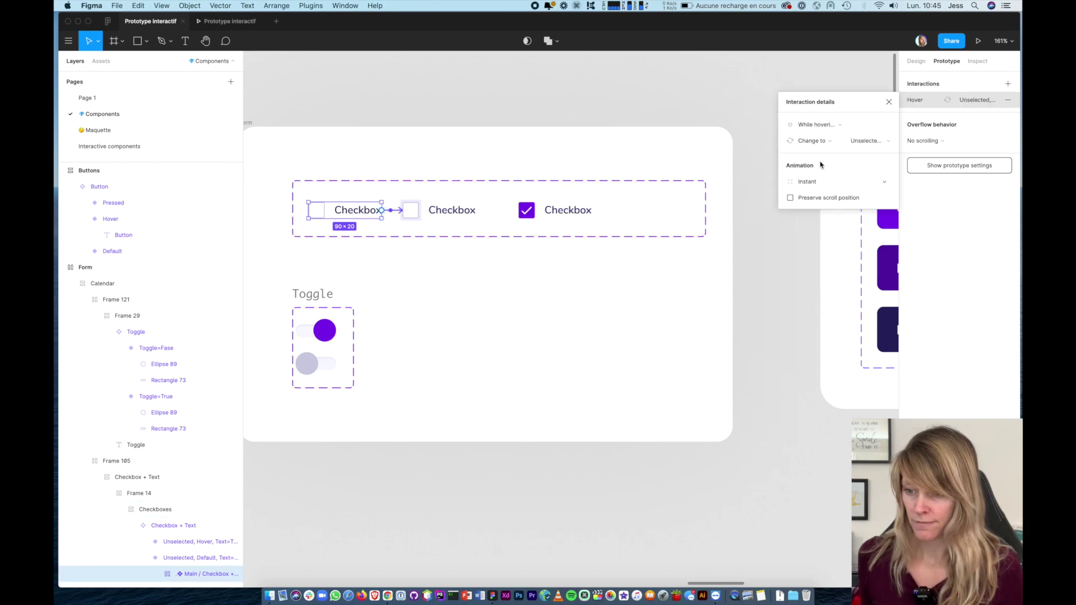
Set the animation of the click interaction from the hover checkbox to the selected variant to Instant
click(473, 211)
click(489, 211)
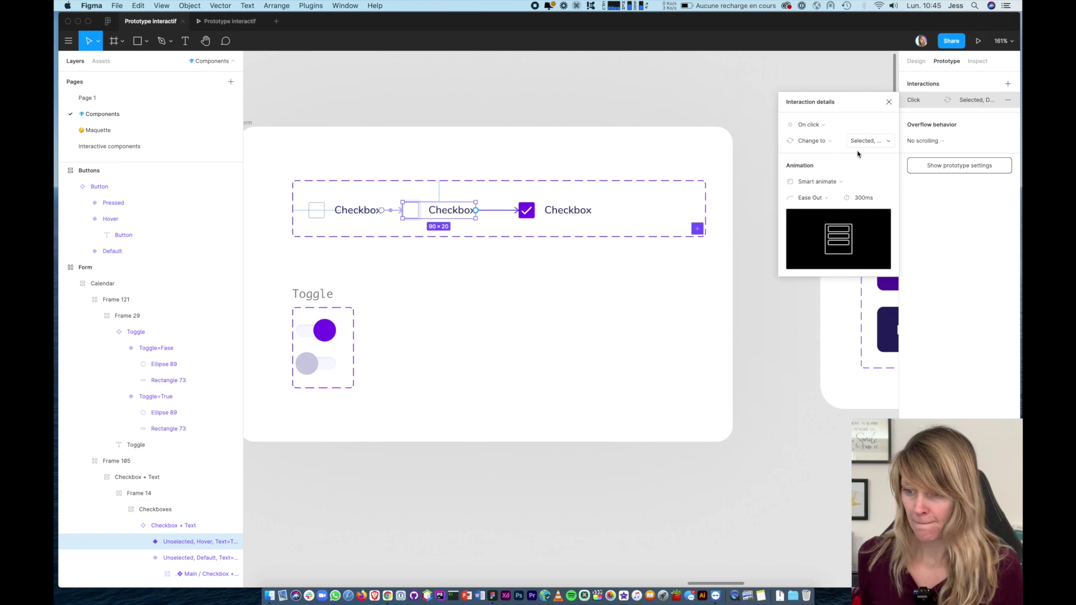
click(834, 182)
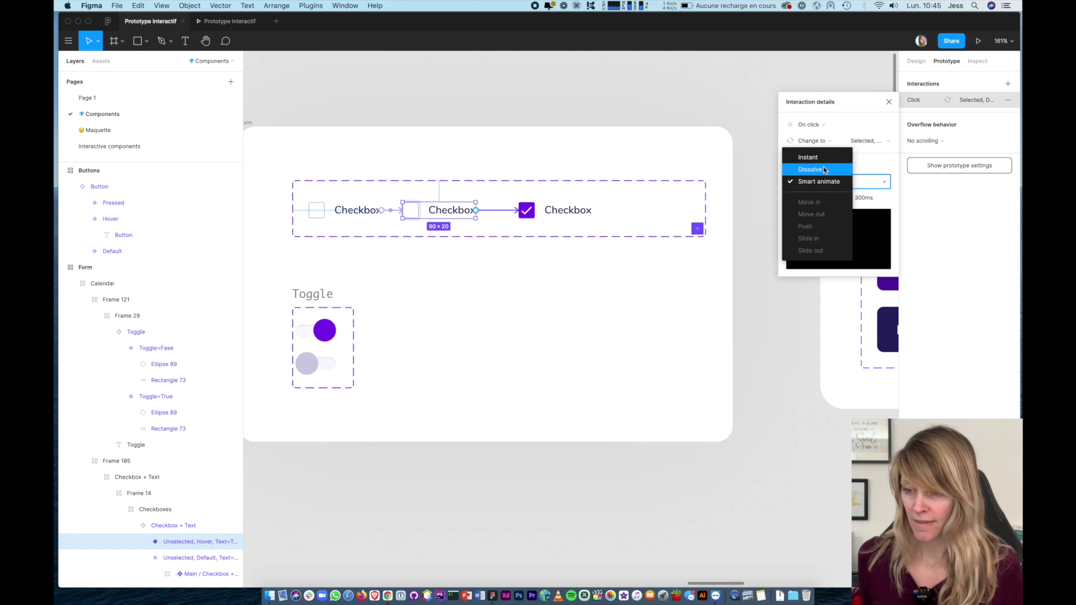
click(823, 162)
Connect the purple on toggle variant back to the grey off variant on click, using Smart animate
click(312, 363)
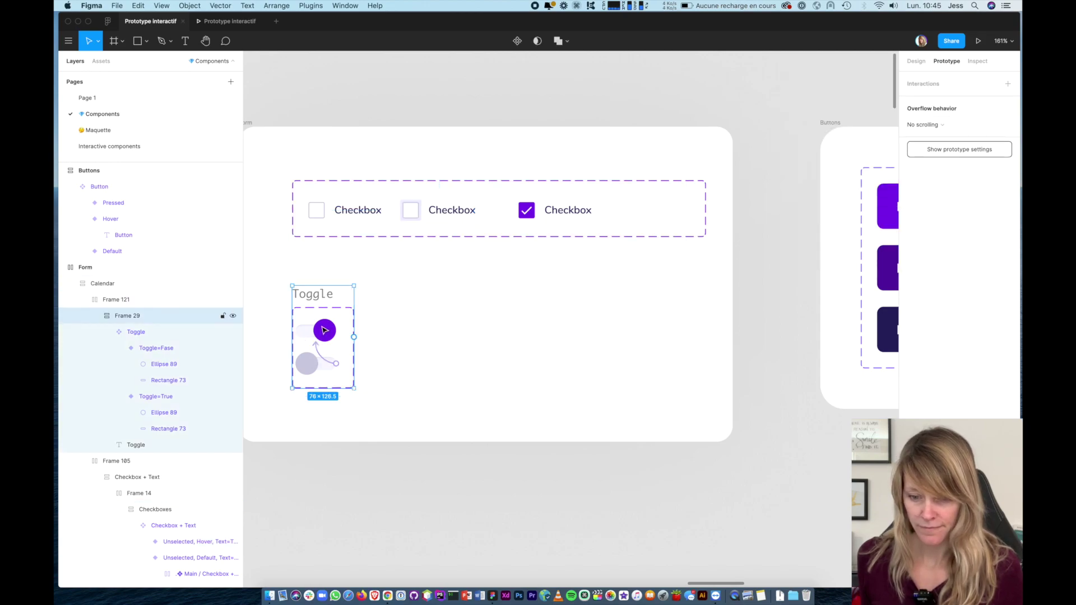
click(326, 332)
click(327, 331)
drag(337, 331, 336, 364)
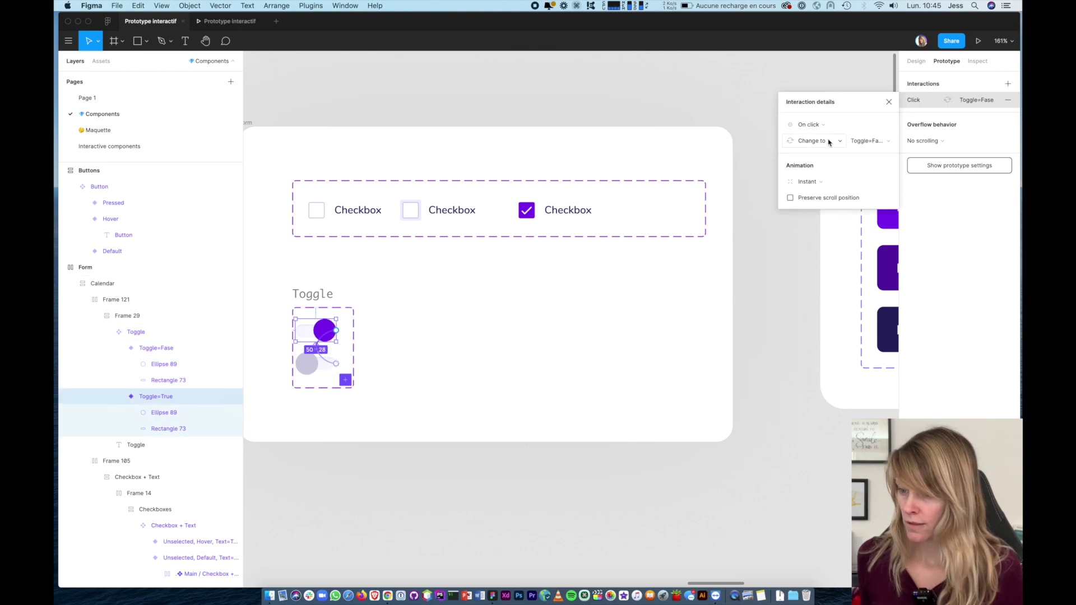
click(816, 181)
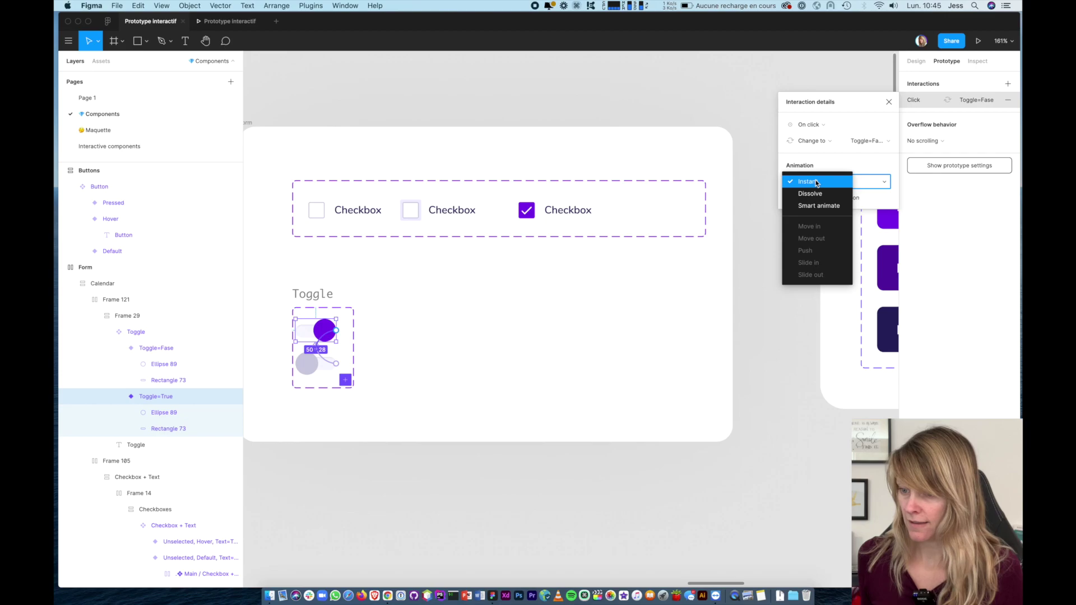
click(817, 206)
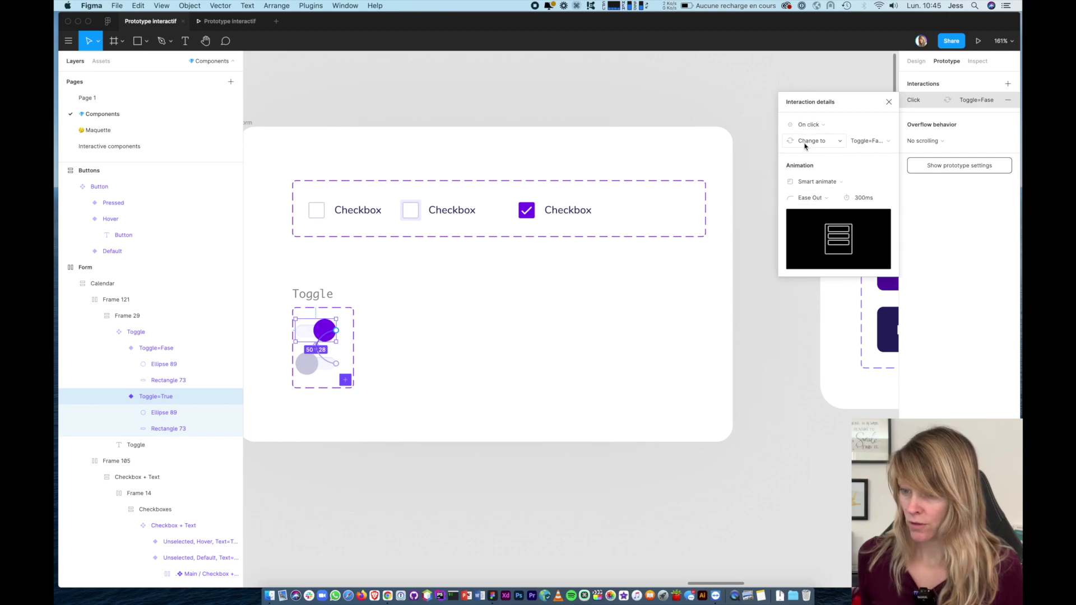
Connect the Default button variant to the Hover variant with a While hovering interaction that changes to it
scroll(600, 212, right, 4)
scroll(601, 212, up, 2)
scroll(601, 212, right, 5)
scroll(601, 212, down, 2)
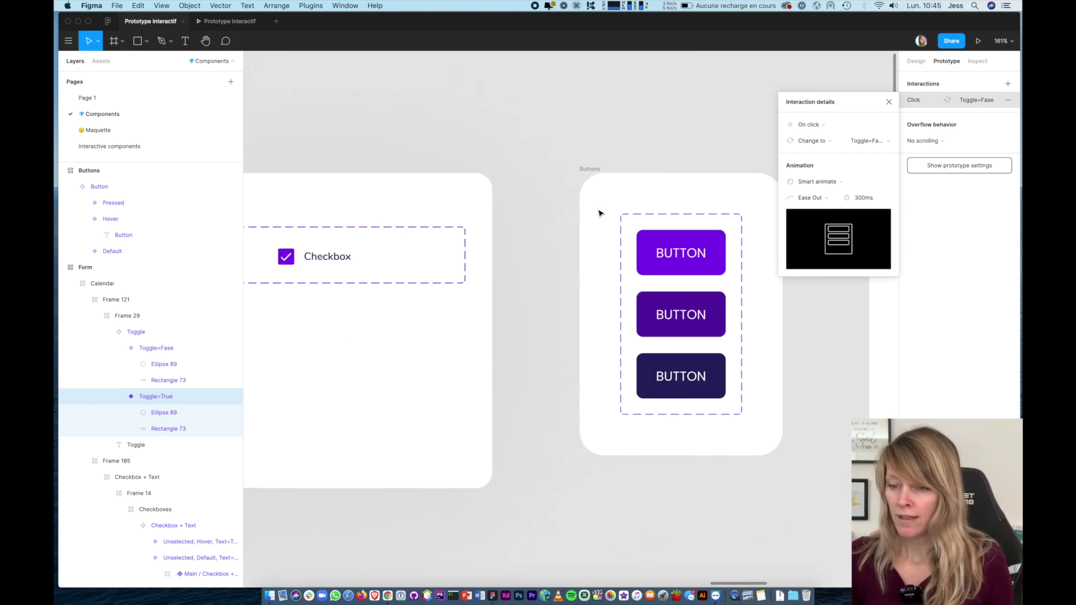
click(531, 226)
double_click(531, 226)
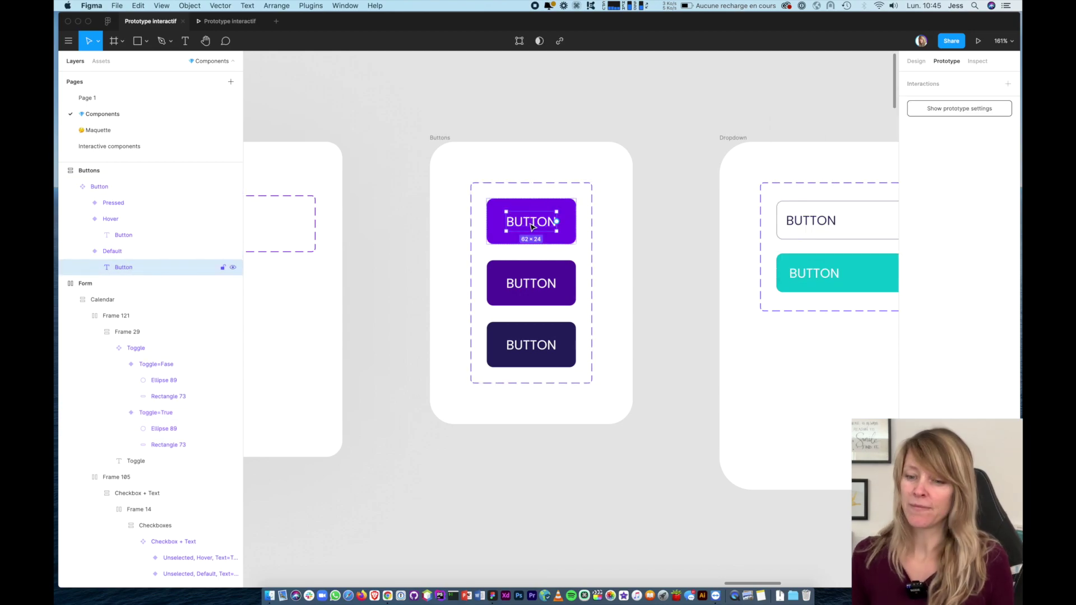
click(567, 220)
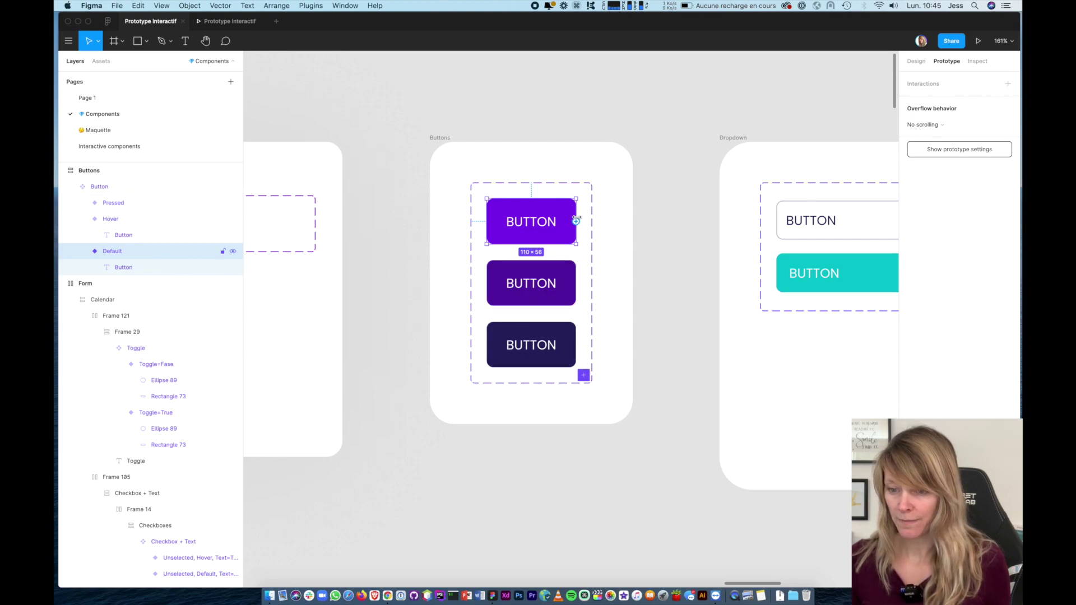
drag(575, 221, 566, 275)
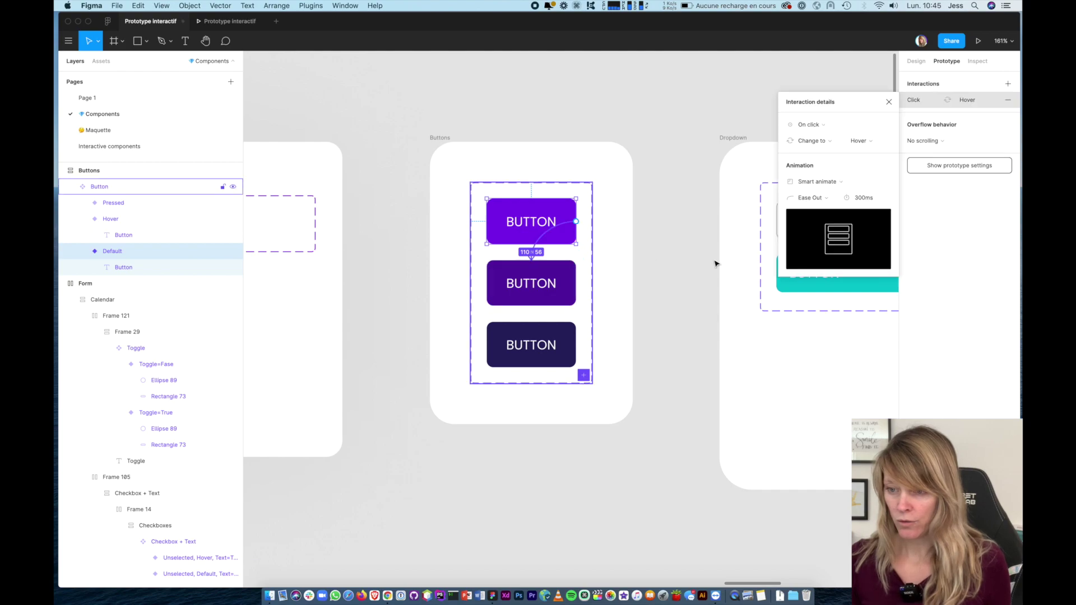
click(834, 127)
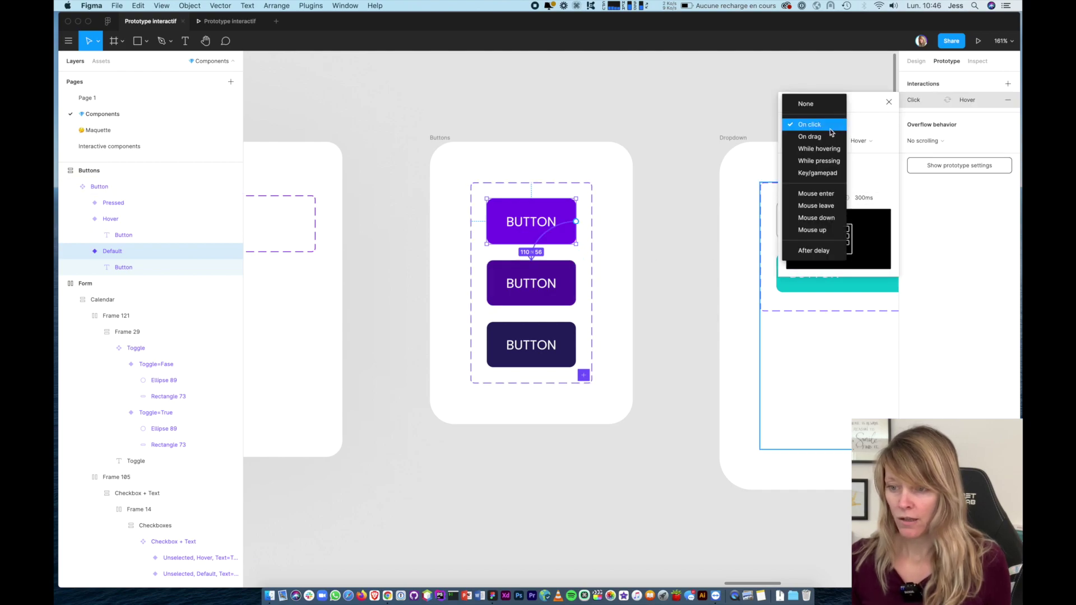
click(828, 149)
Connect the Hover button variant to the Pressed variant with a While pressing interaction
click(567, 289)
drag(577, 283, 567, 330)
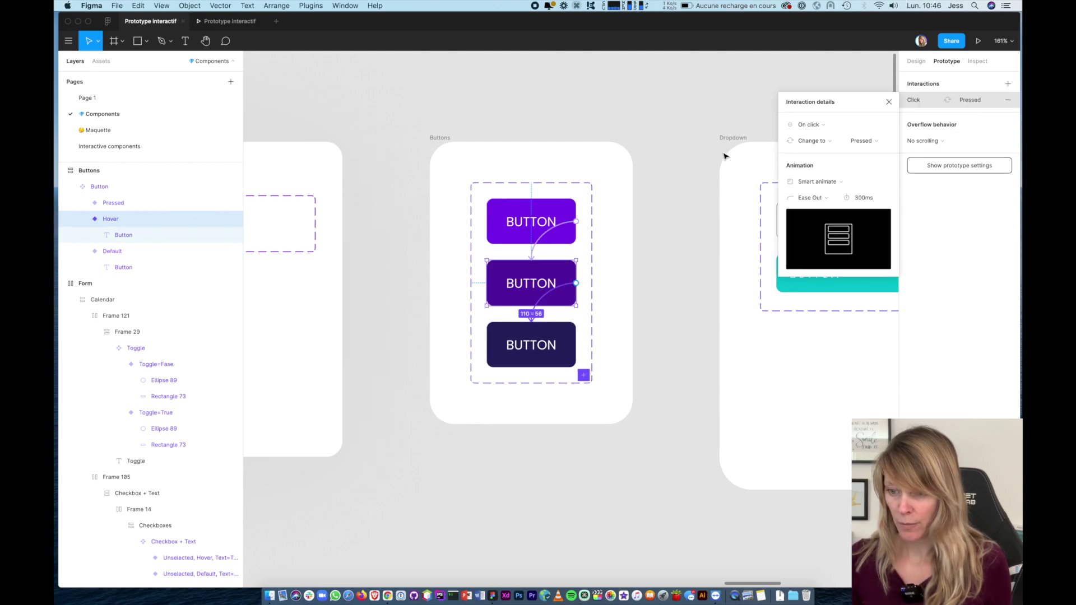
click(834, 126)
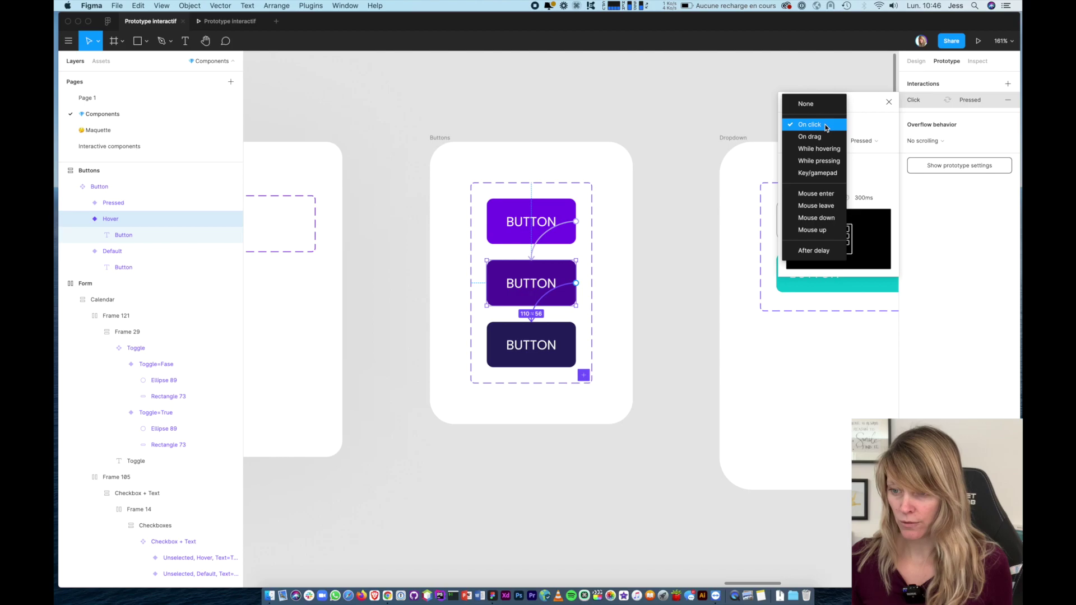
click(824, 162)
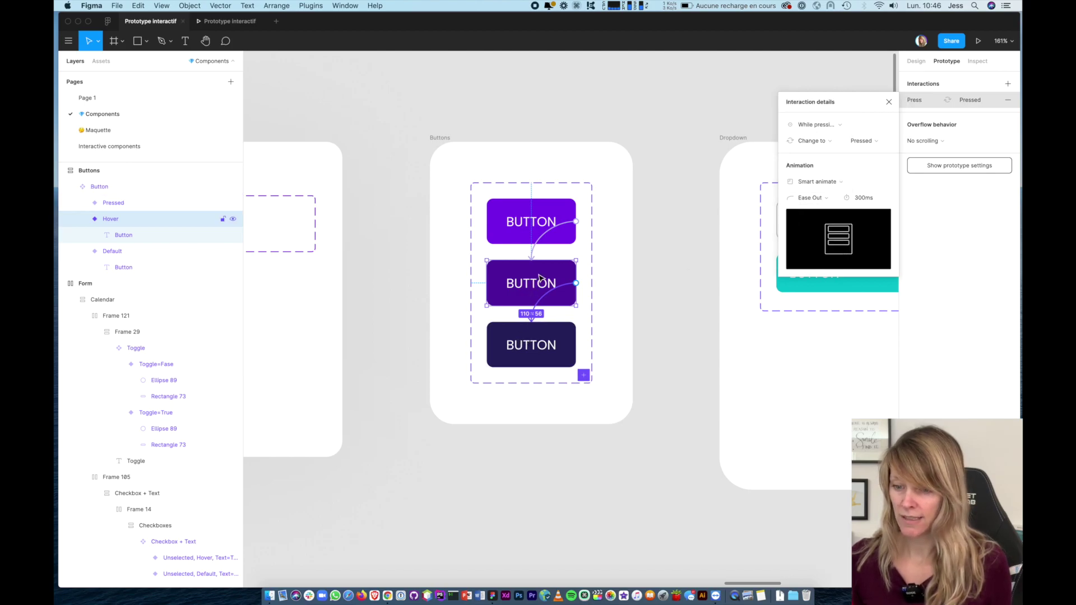
Connect the dropdown's white default button variant to its turquoise hover variant with a While hovering interaction
scroll(539, 279, right, 10)
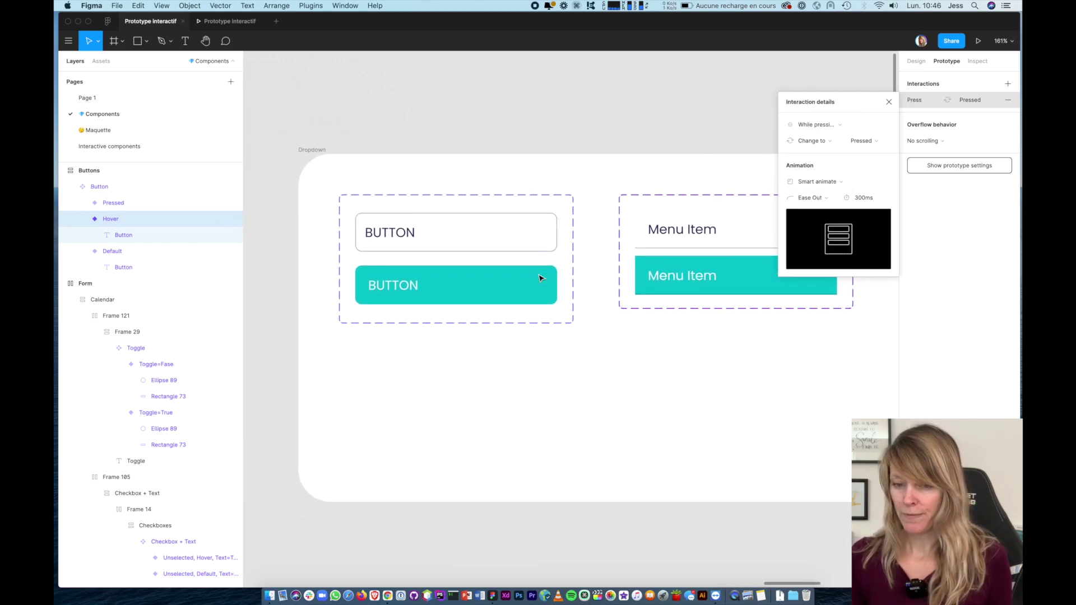
click(477, 240)
click(477, 240)
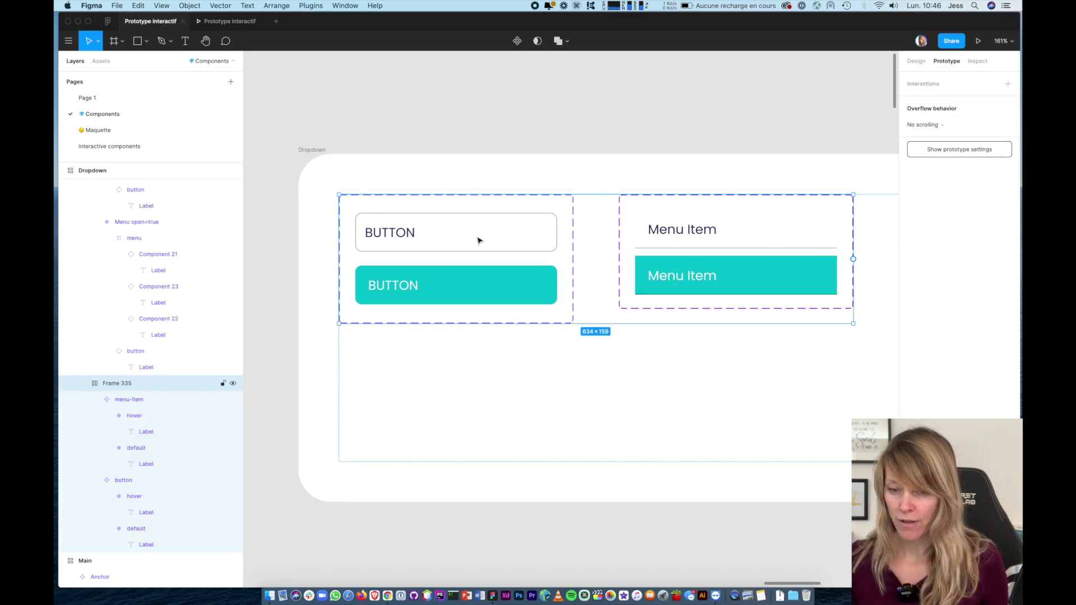
click(478, 240)
click(477, 238)
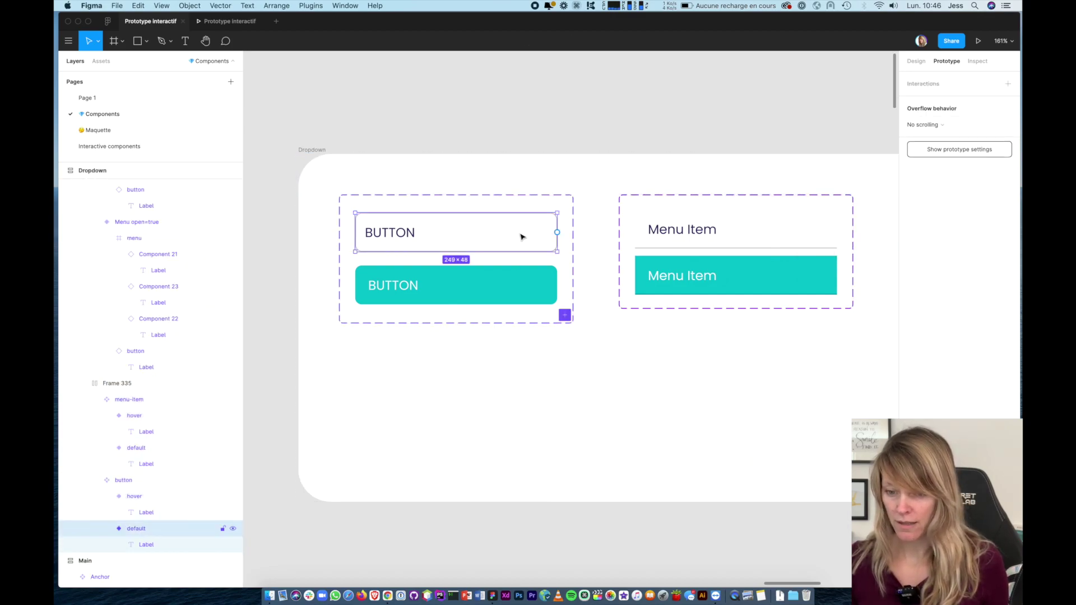
drag(557, 232, 539, 283)
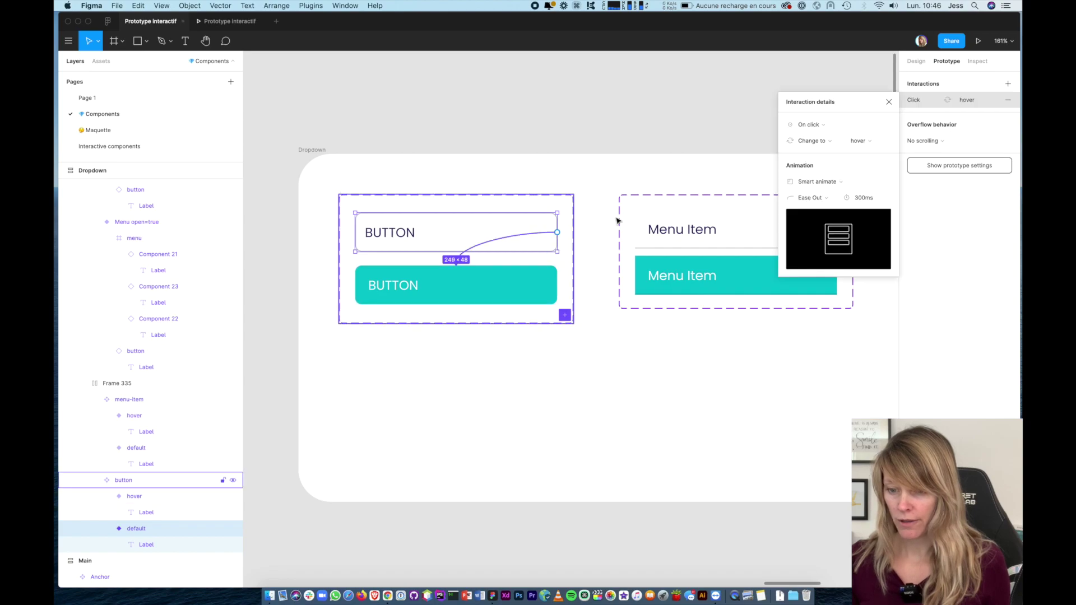
click(833, 124)
click(833, 147)
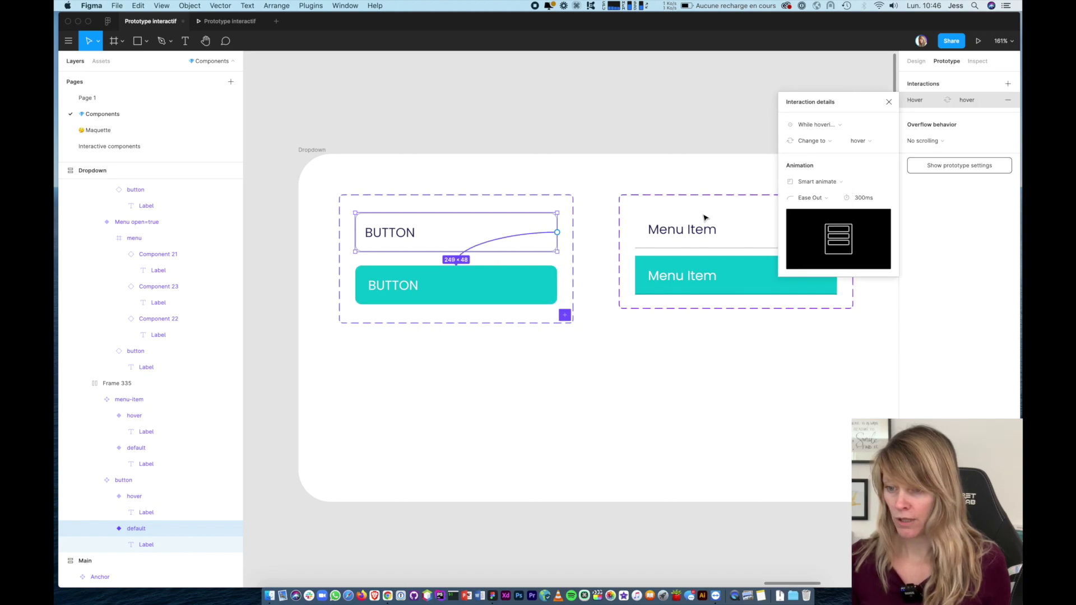
Connect the default Menu Item variant to its turquoise hover variant with a While hovering interaction
click(688, 236)
drag(838, 228, 816, 281)
click(829, 125)
click(824, 147)
Connect the closed SELECT A TOPPING menu variant to the open menu variant with a Mouse enter interaction
scroll(711, 207, right, 5)
scroll(711, 207, right, 8)
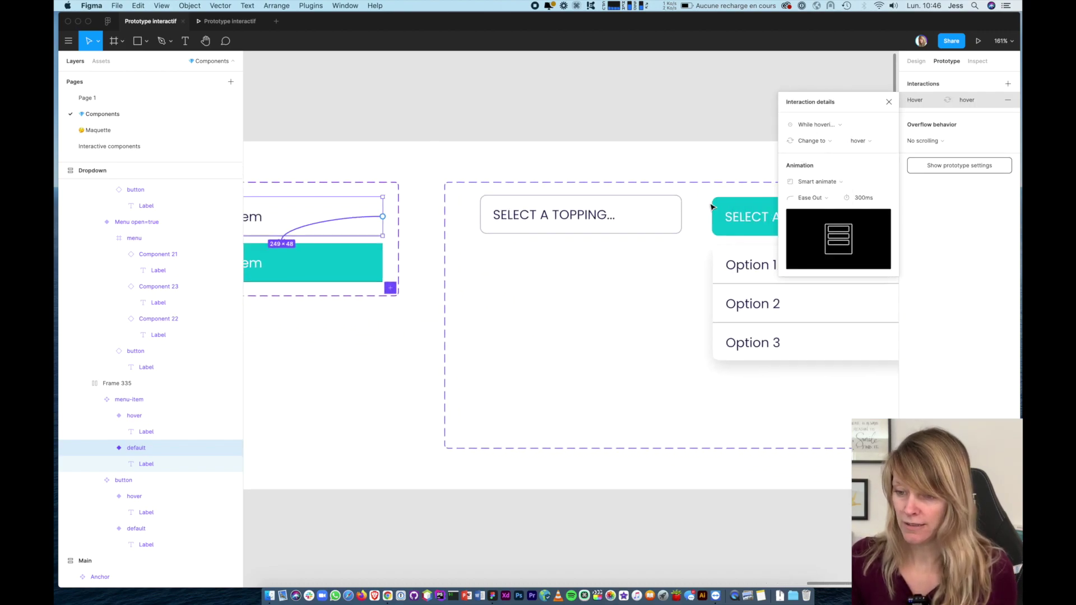
click(544, 222)
click(544, 221)
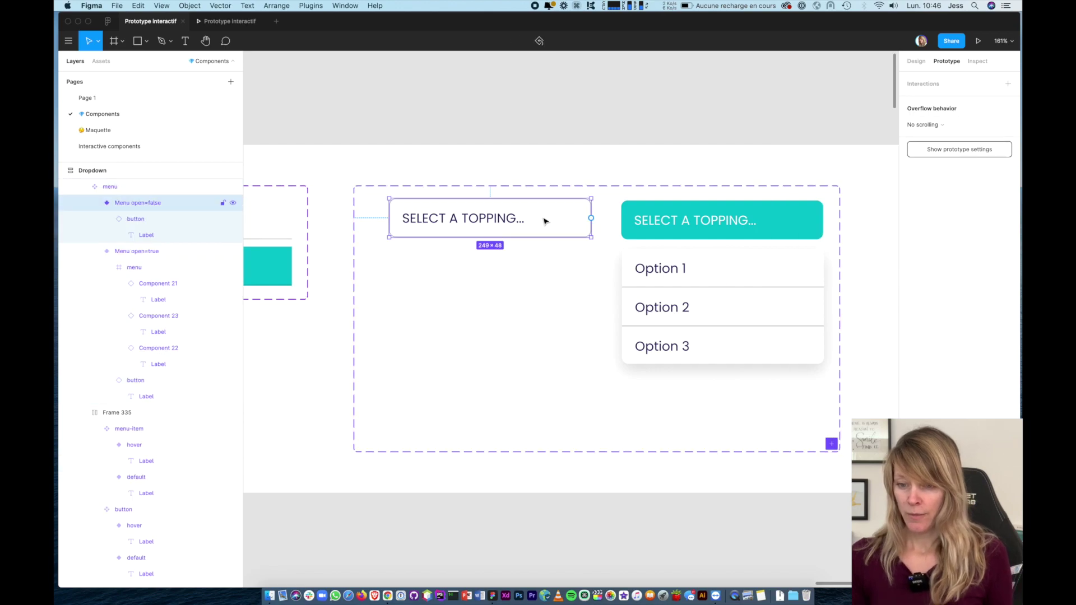
drag(591, 218, 643, 222)
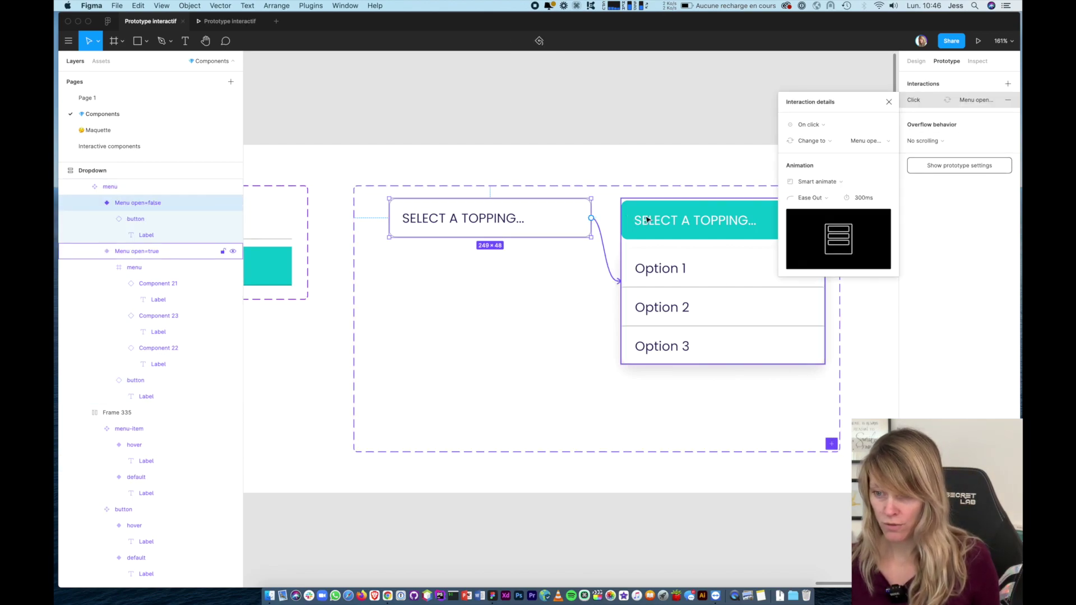
click(823, 128)
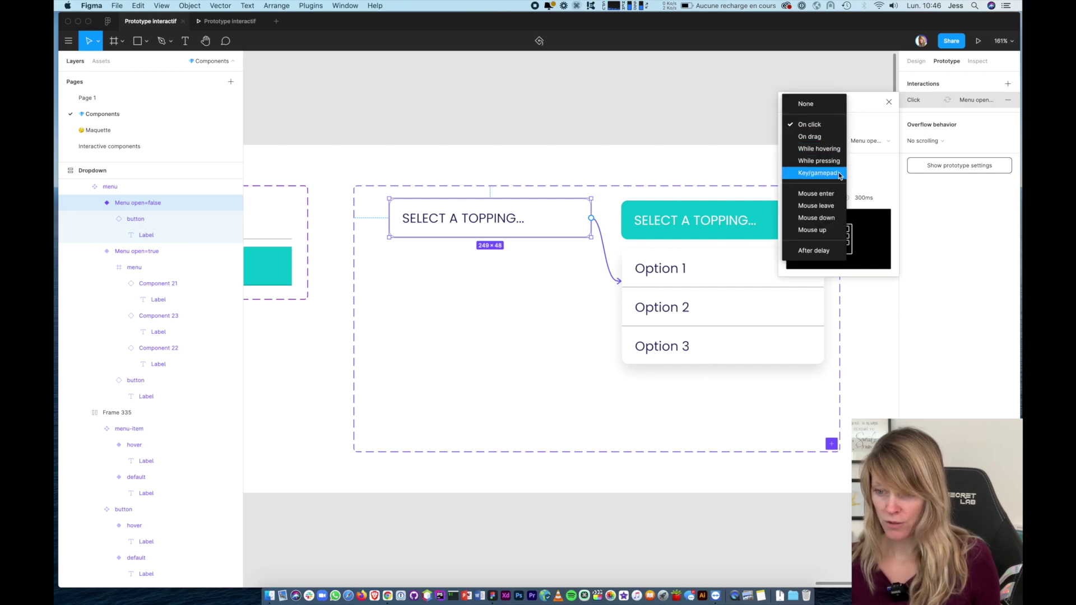
click(834, 198)
Connect the open menu variant back to the closed variant with a Mouse leave interaction
click(721, 305)
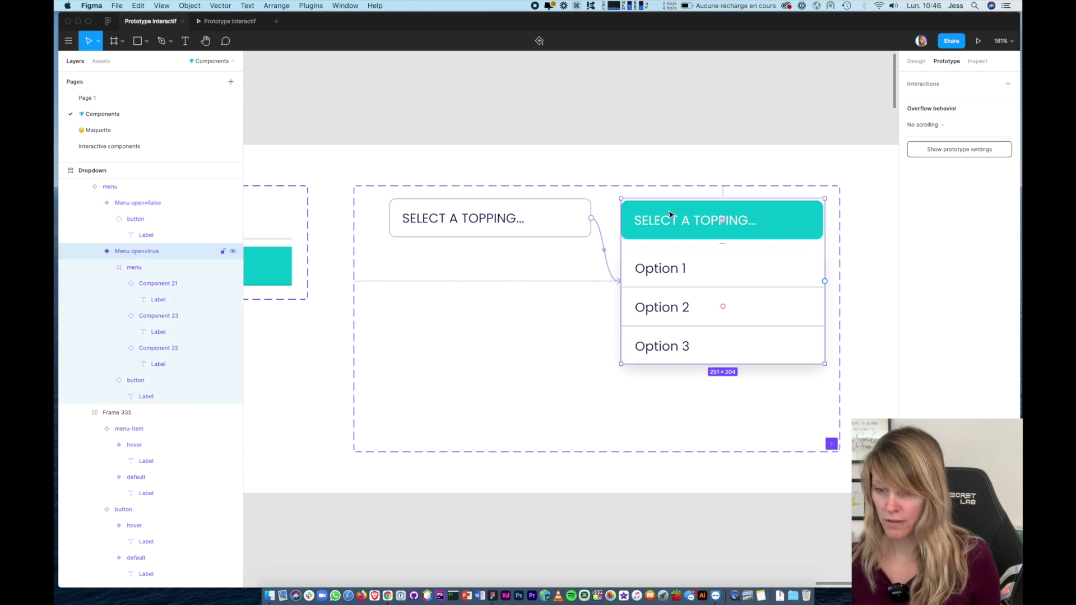
drag(825, 281, 513, 231)
click(834, 120)
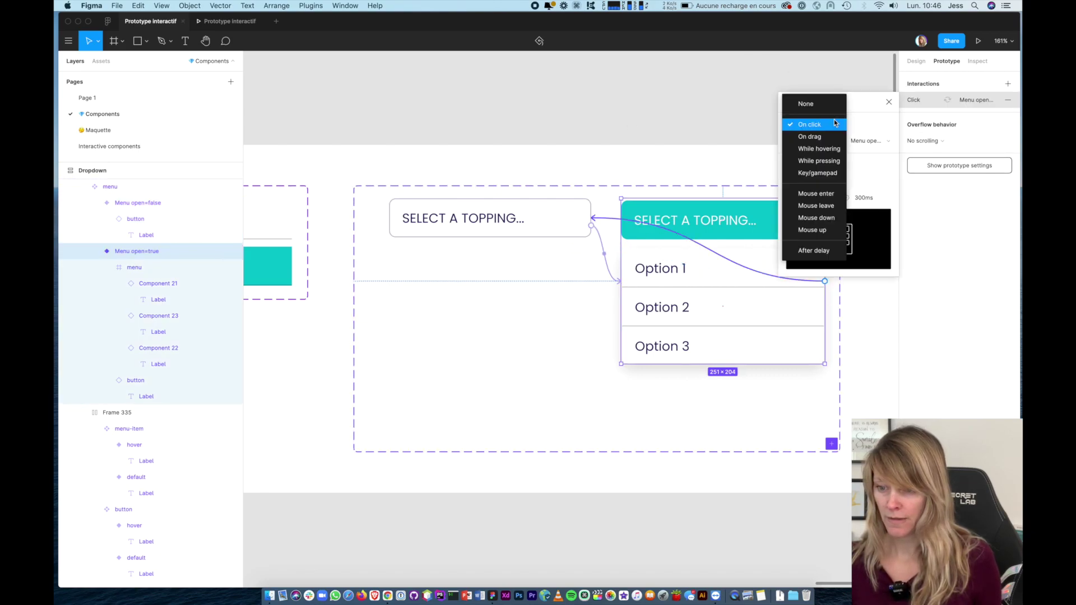
click(792, 206)
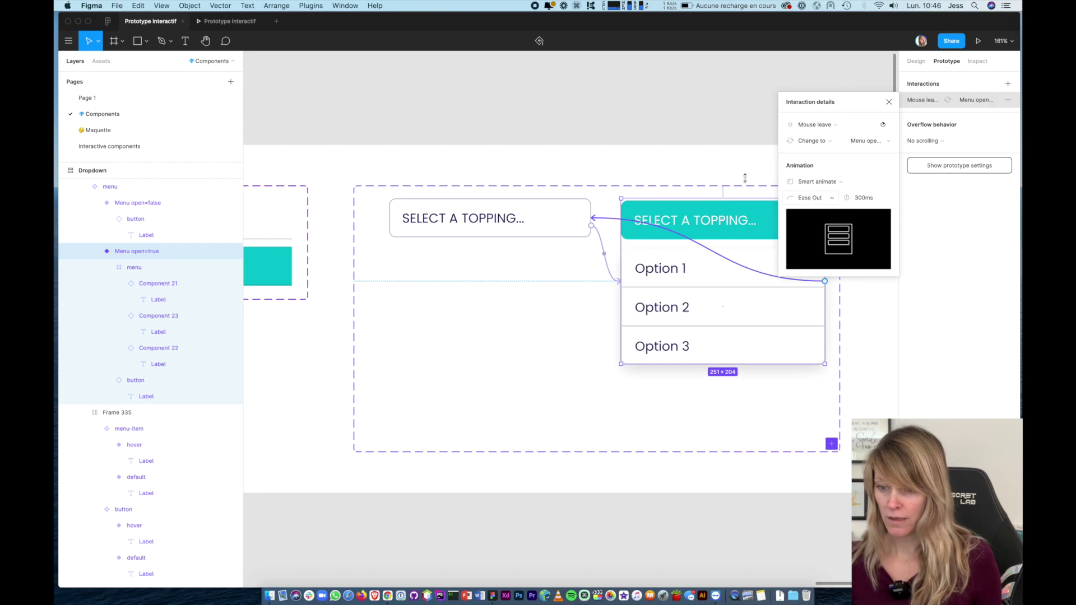
click(659, 121)
Review the prototype connections across the Form, Buttons and Dropdown frames
scroll(659, 121, down, 2)
scroll(659, 121, down, 6)
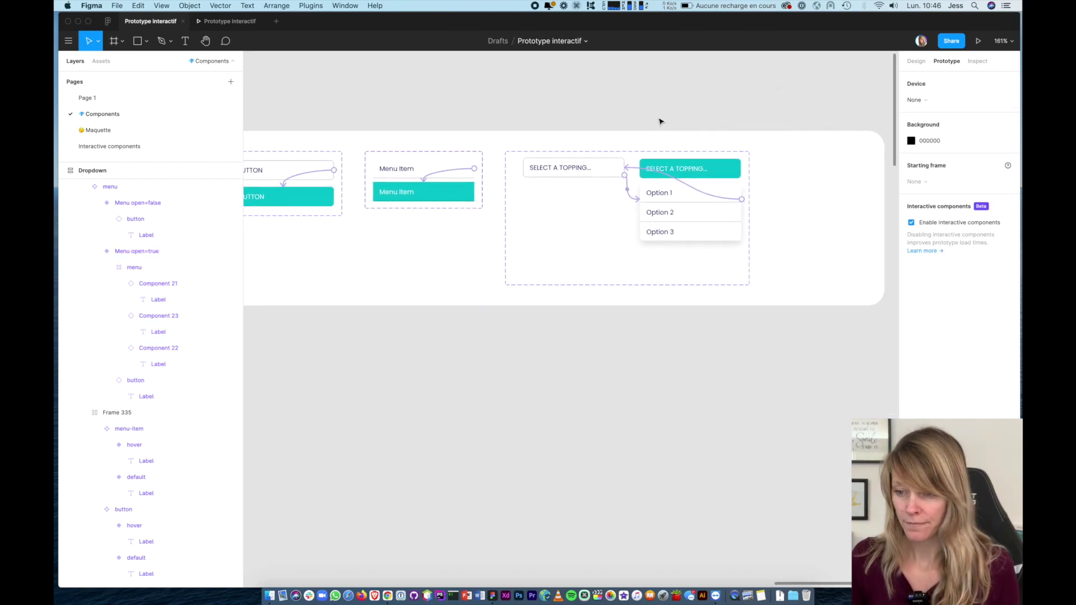
scroll(659, 121, down, 3)
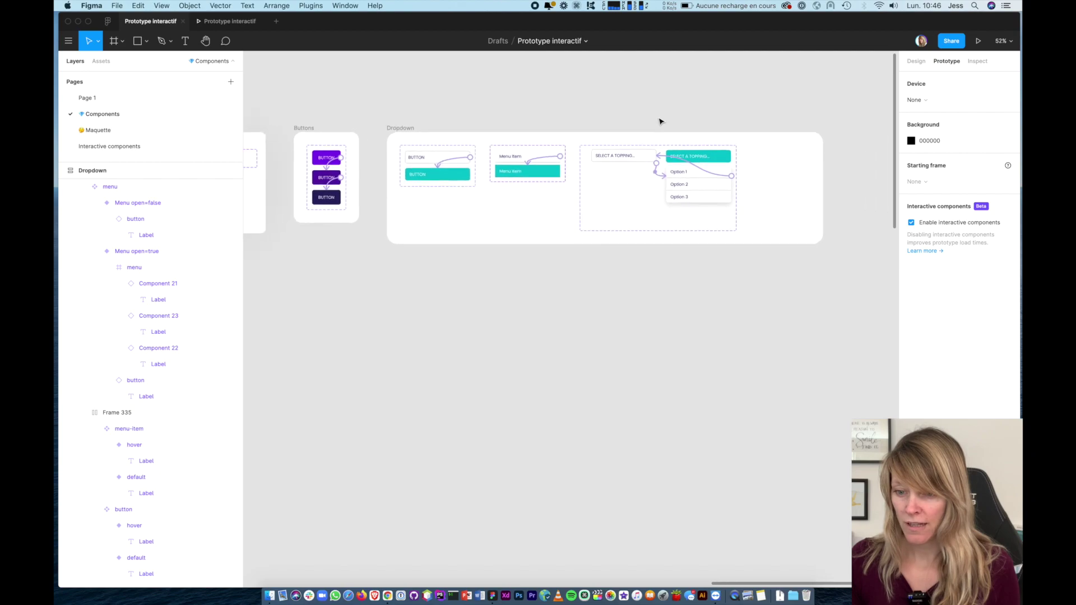
scroll(659, 121, left, 2)
scroll(659, 121, down, 2)
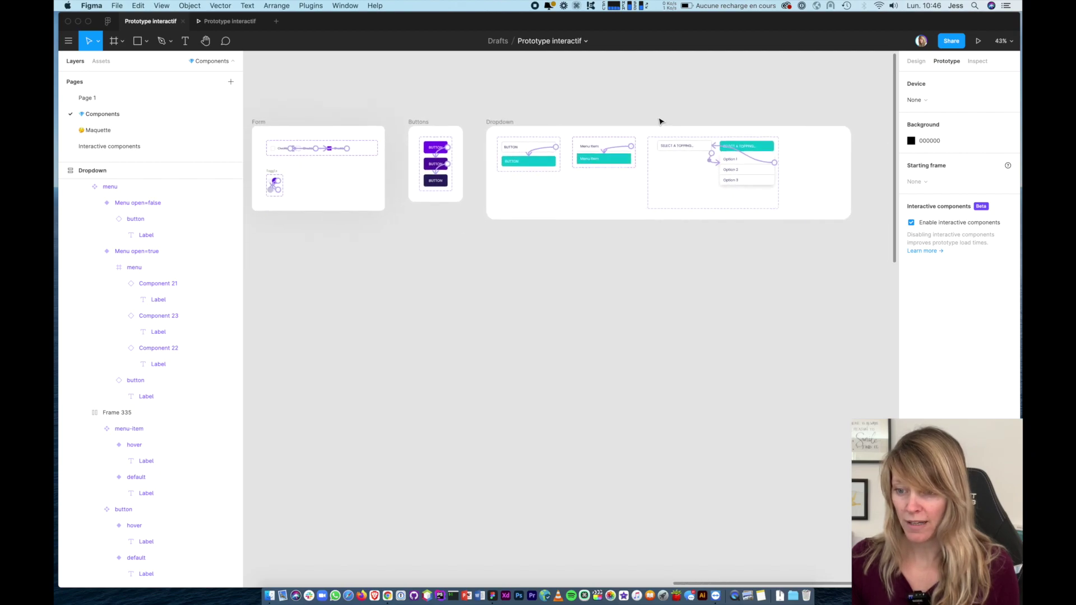
scroll(659, 121, left, 1)
scroll(659, 122, down, 1)
scroll(660, 121, down, 1)
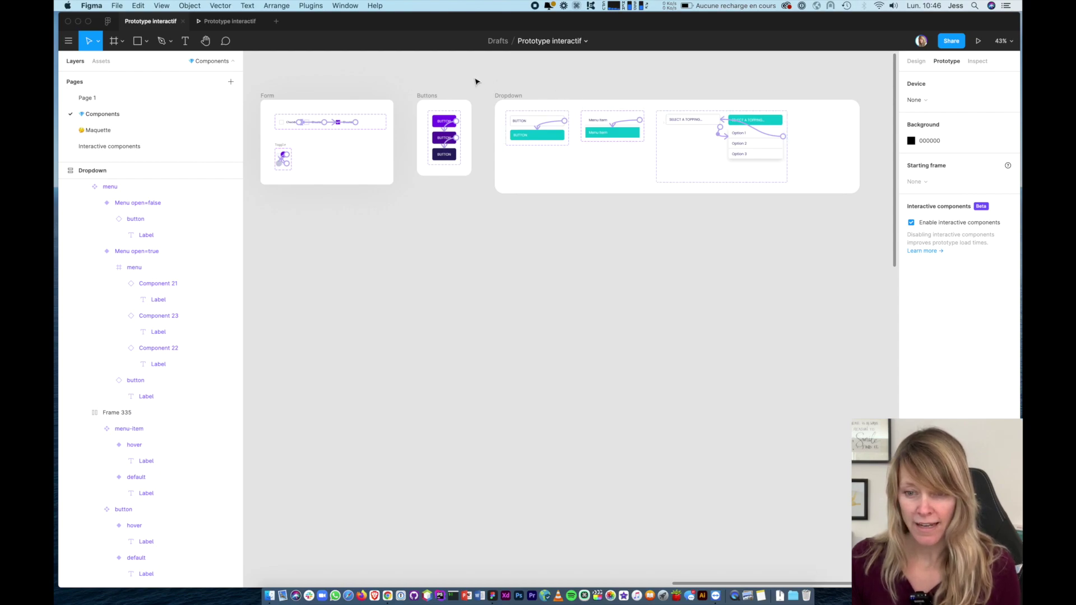
Open the Interactive components page and display the file's local component assets
click(115, 147)
click(455, 174)
click(292, 168)
click(102, 61)
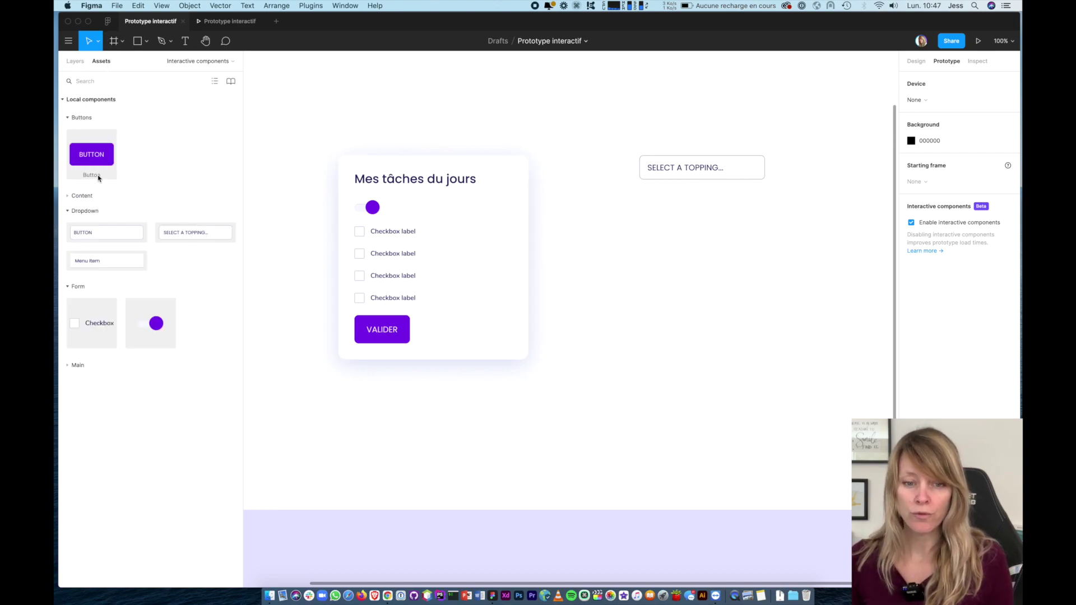
Try inserting a Button component instance into the Mes tâches du jours card and remove it again
drag(84, 157, 445, 284)
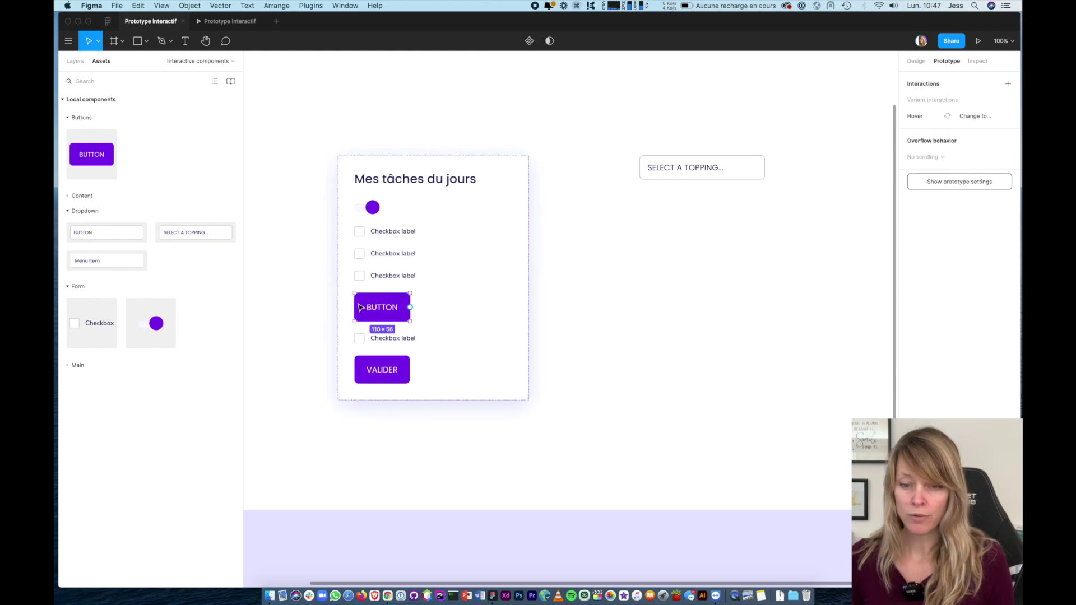
key(Delete)
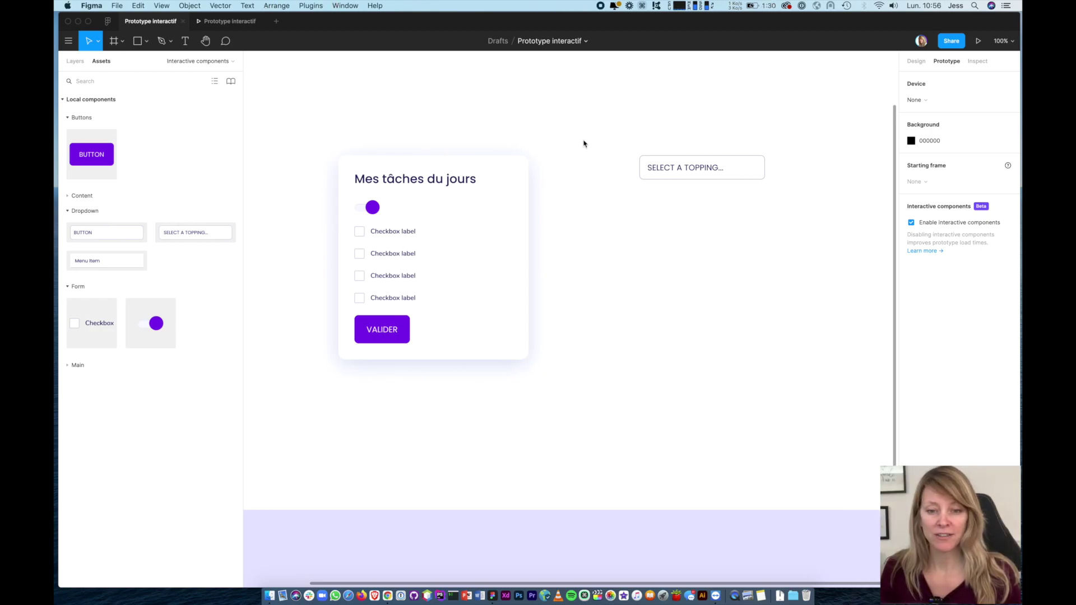
Switch to the prototype preview and test the toggle and the lower three checkboxes in the task card
click(237, 27)
click(373, 267)
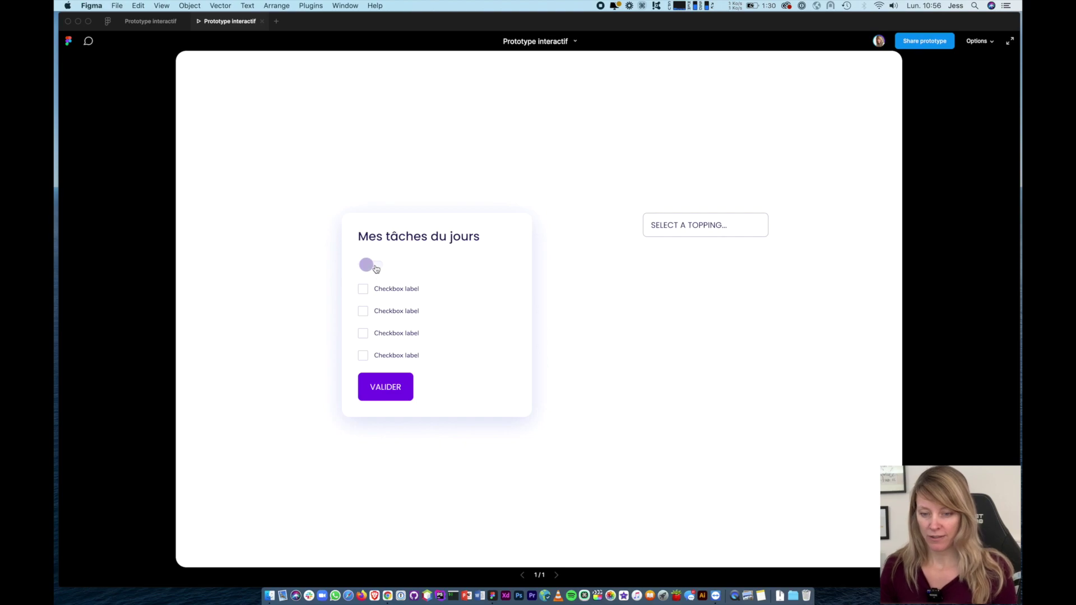
click(375, 312)
click(375, 335)
click(377, 357)
click(381, 336)
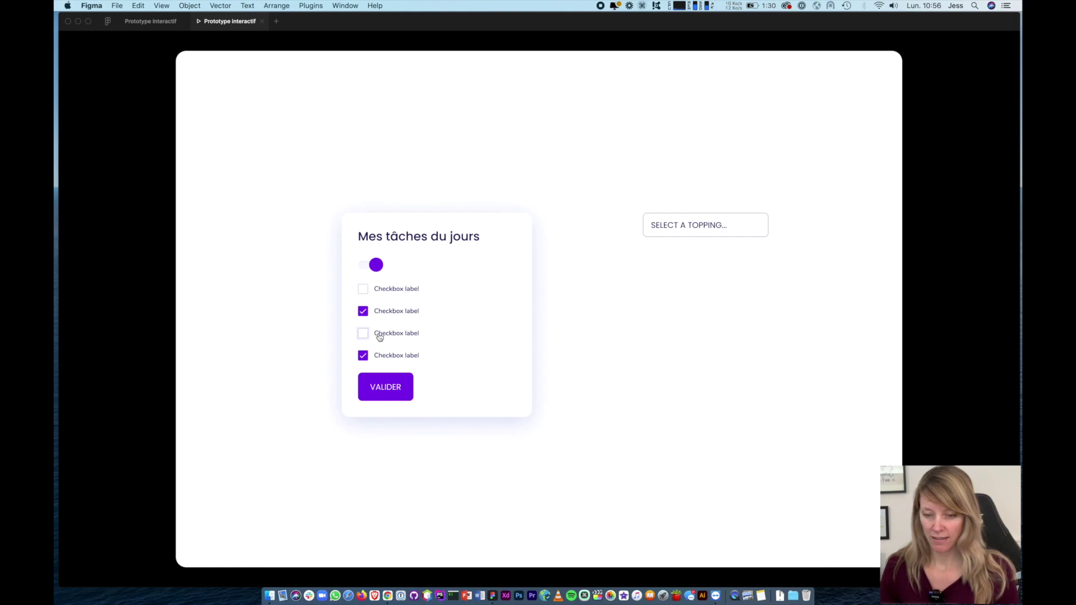
Test the VALIDER button and the SELECT A TOPPING dropdown in the prototype preview
click(387, 389)
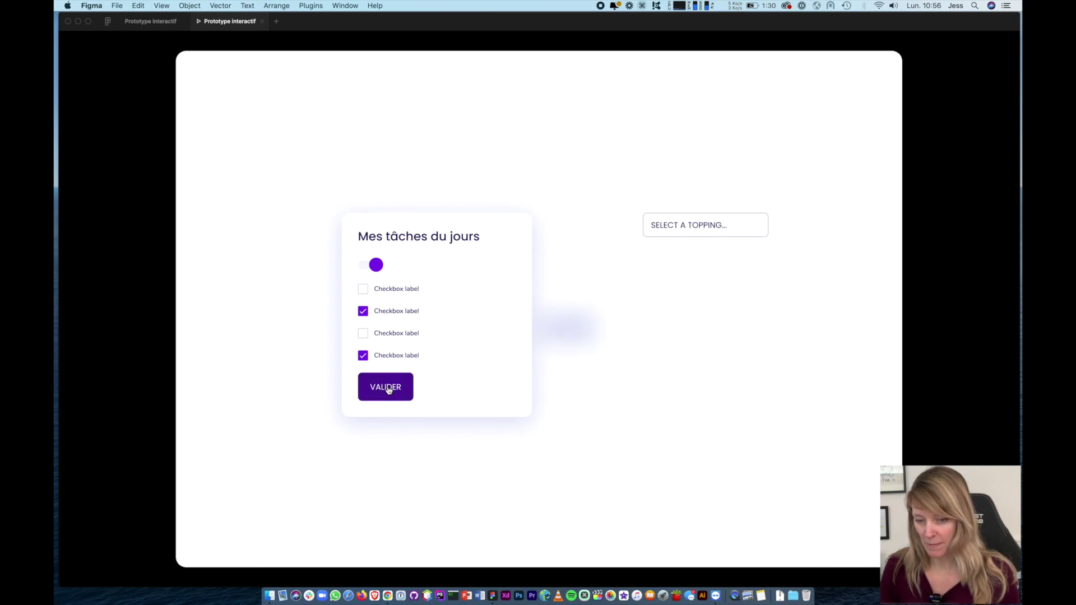
click(727, 225)
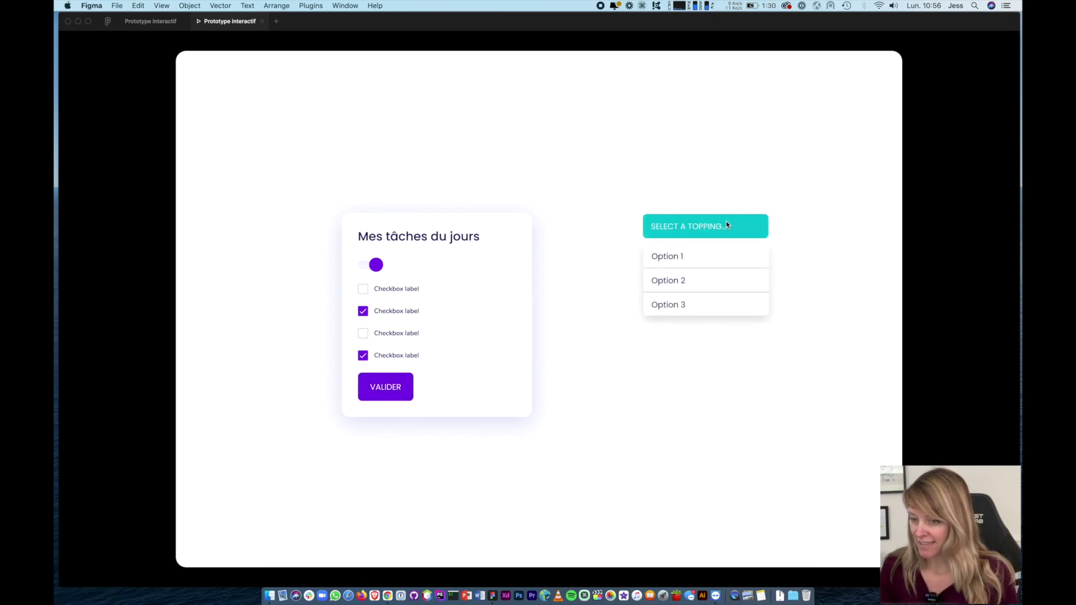